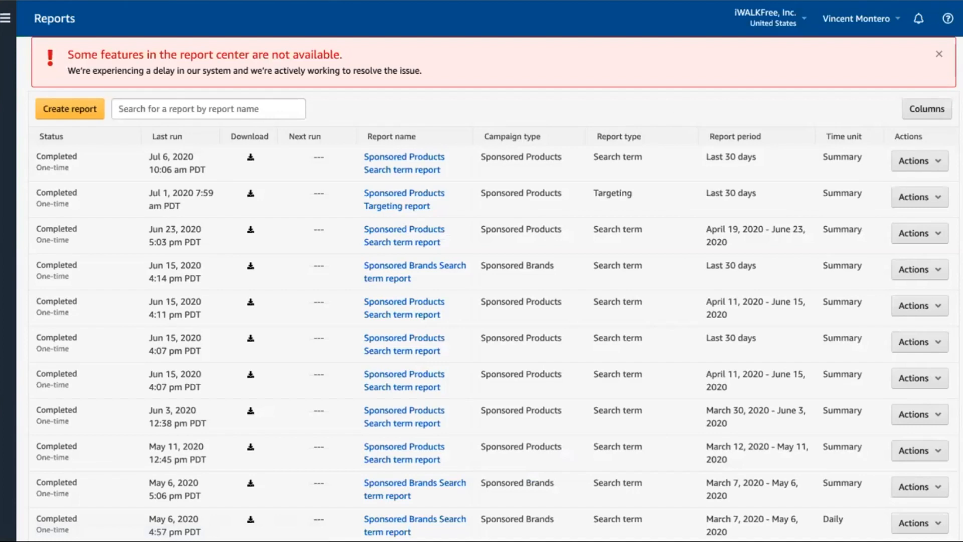
Download the Sponsored Products search term report last run on Jul 6, 2020 and open the file in Excel
left_click(938, 56)
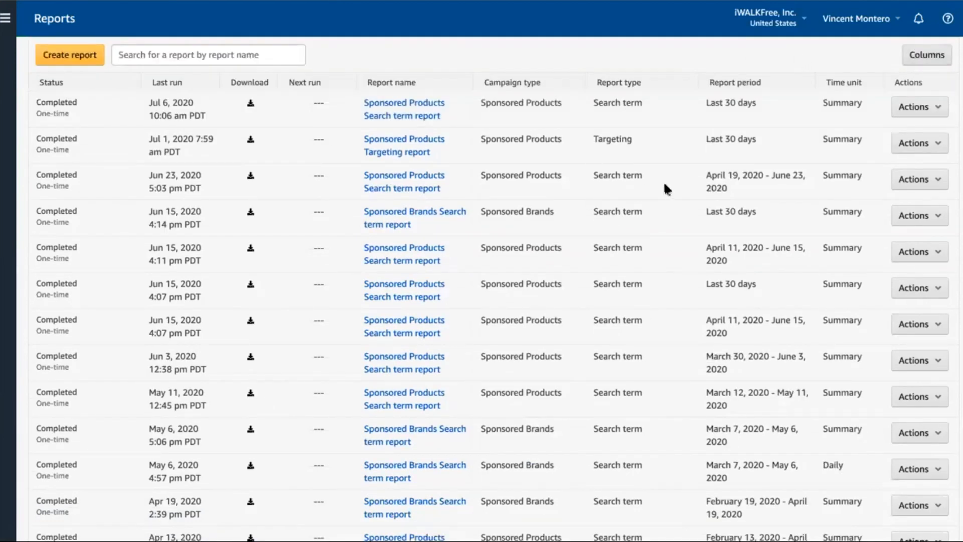
scroll(625, 161, "down", 3)
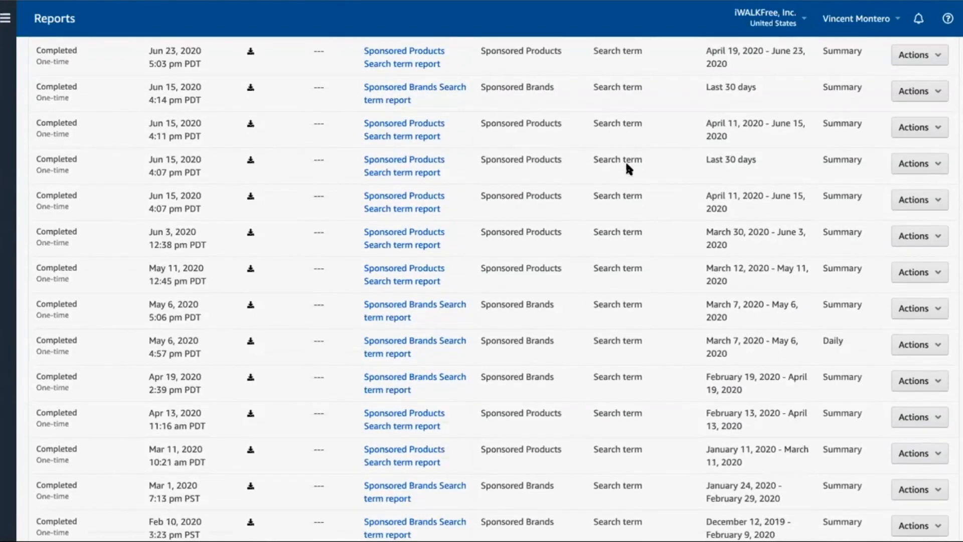
scroll(627, 161, "up", 3)
scroll(622, 165, "up", 1)
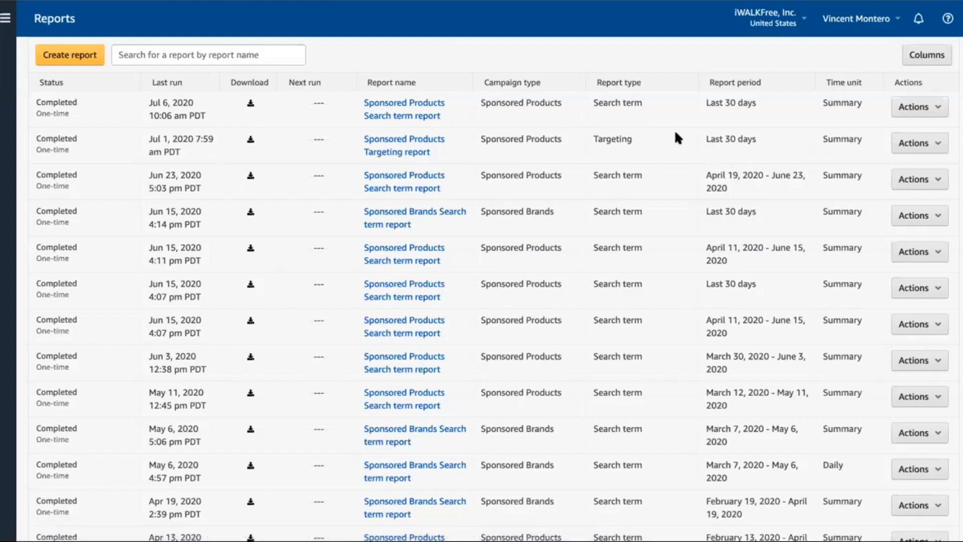
left_click(250, 103)
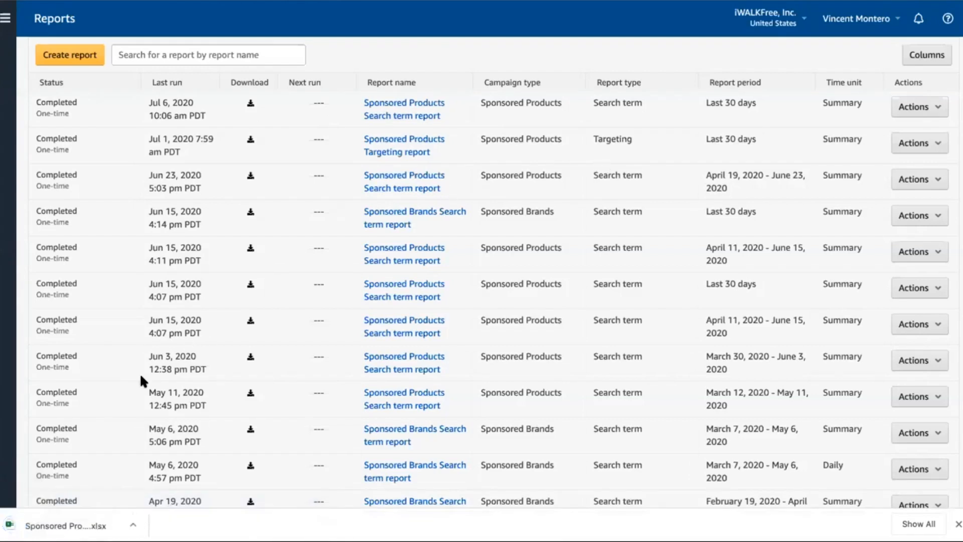
left_click(67, 522)
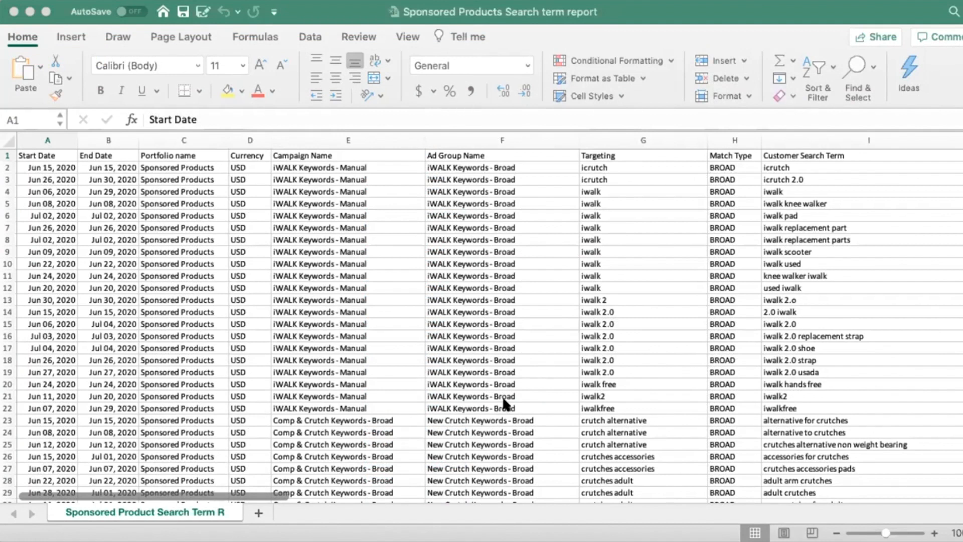
Examine the Customer Search Term column to see which queries shoppers entered
scroll(499, 393, "right", 5)
scroll(497, 389, "right", 4)
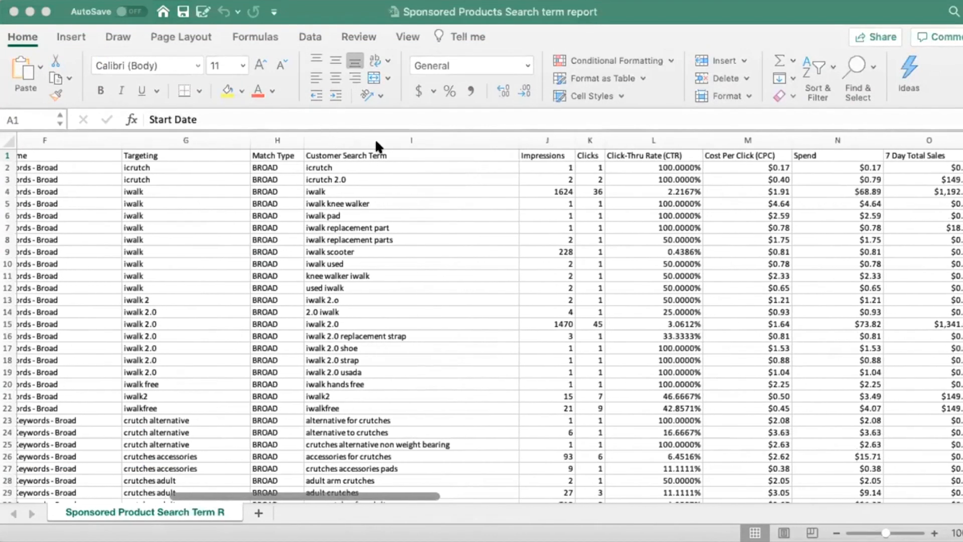
left_click(405, 148)
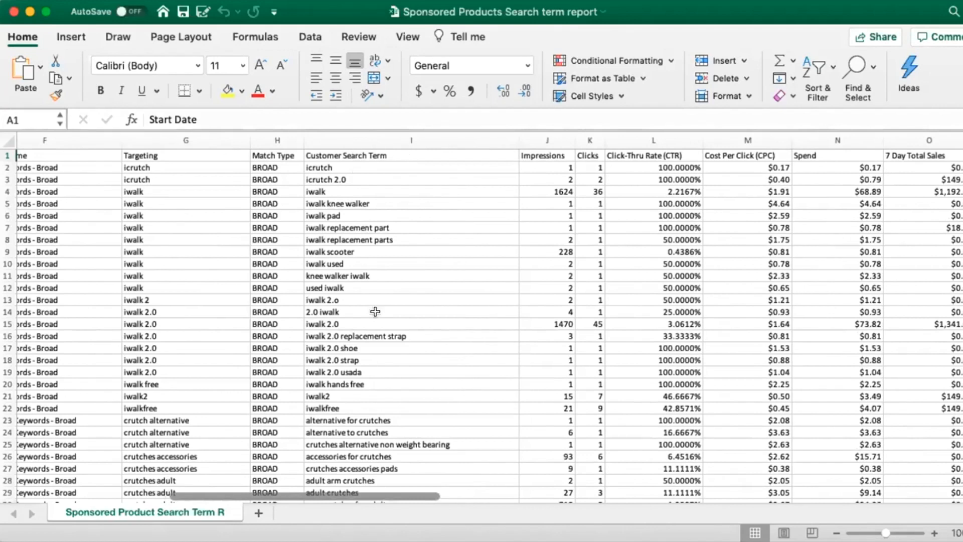
scroll(376, 311, "down", 6)
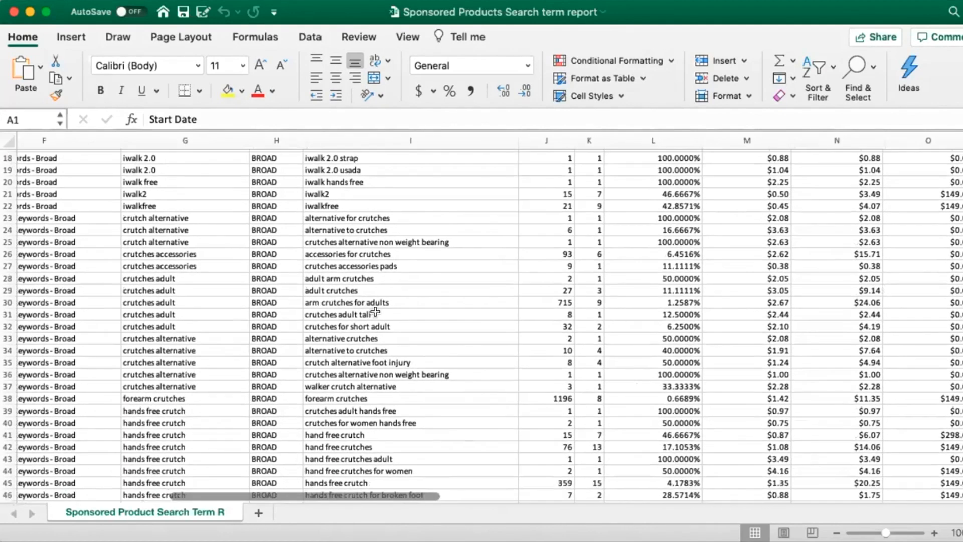
scroll(375, 312, "down", 3)
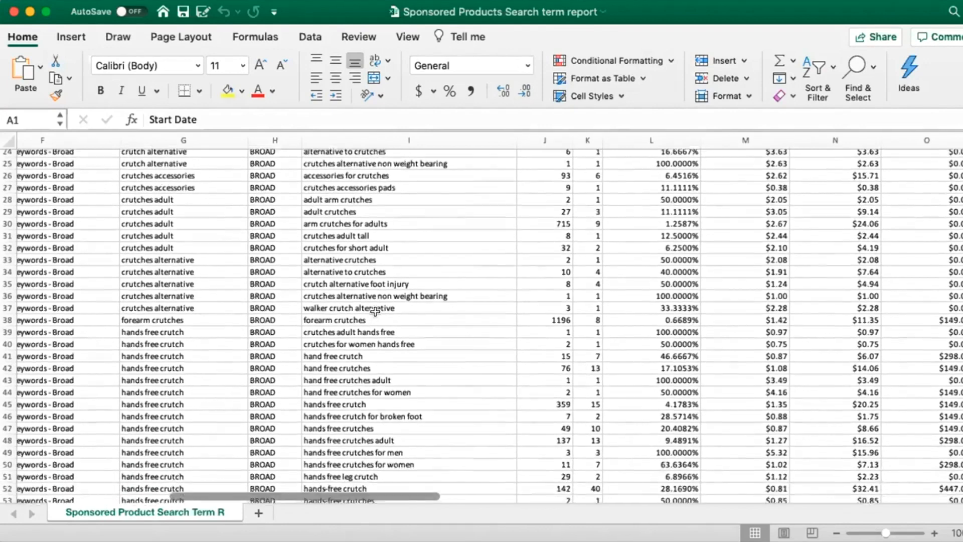
scroll(375, 312, "down", 4)
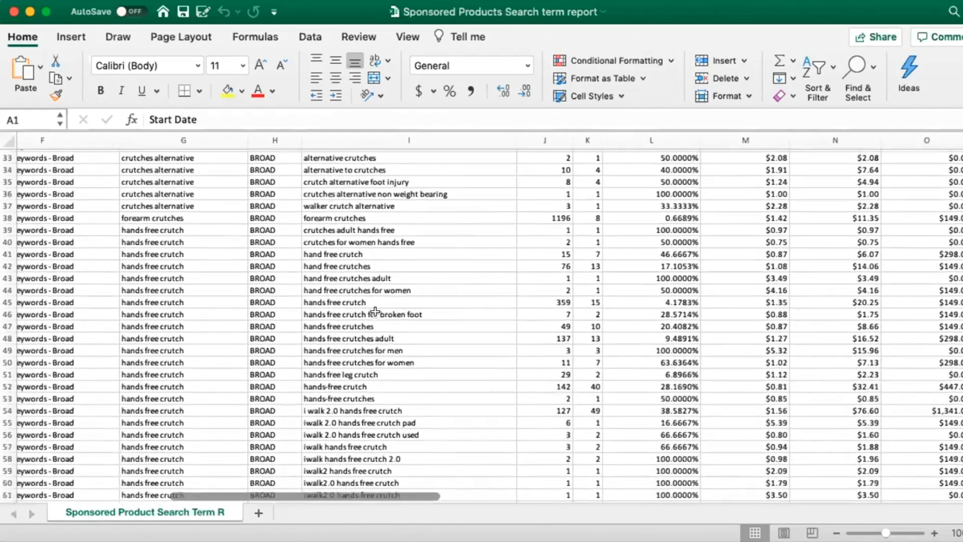
scroll(376, 312, "down", 4)
scroll(375, 312, "up", 2)
scroll(375, 312, "up", 15)
Compare the Targeting column with the Customer Search Term column, using the search term and targeted keyword in row 20
left_click(147, 154)
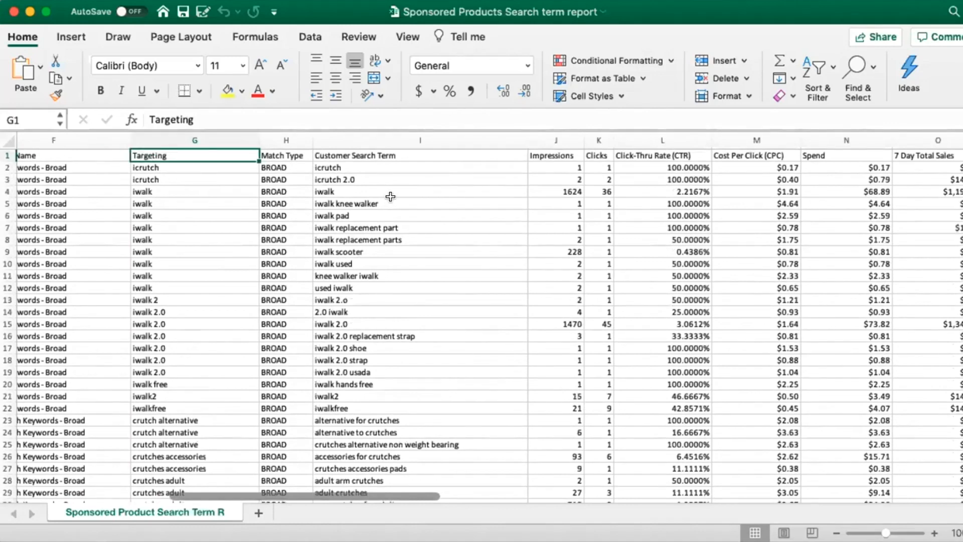
scroll(390, 196, "down", 4)
scroll(390, 197, "down", 2)
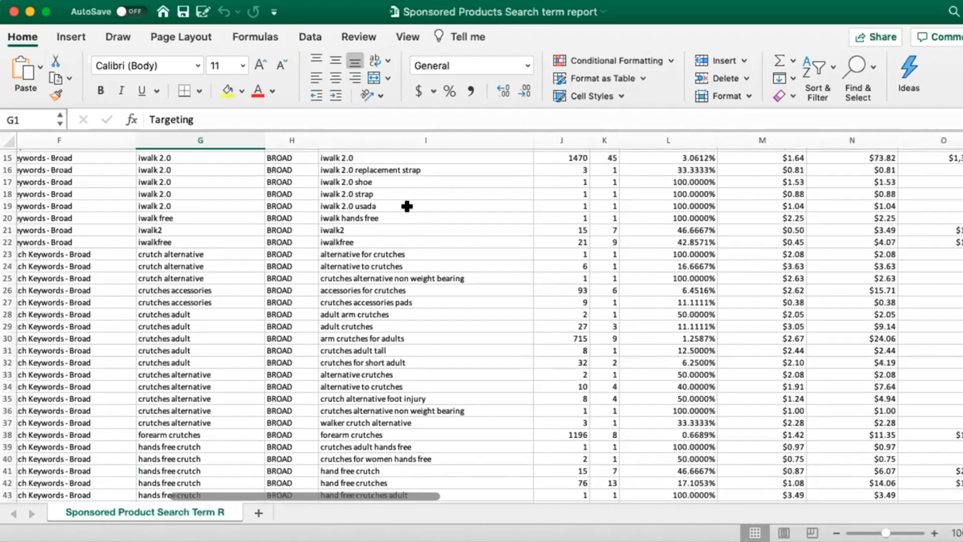
scroll(407, 206, "up", 1)
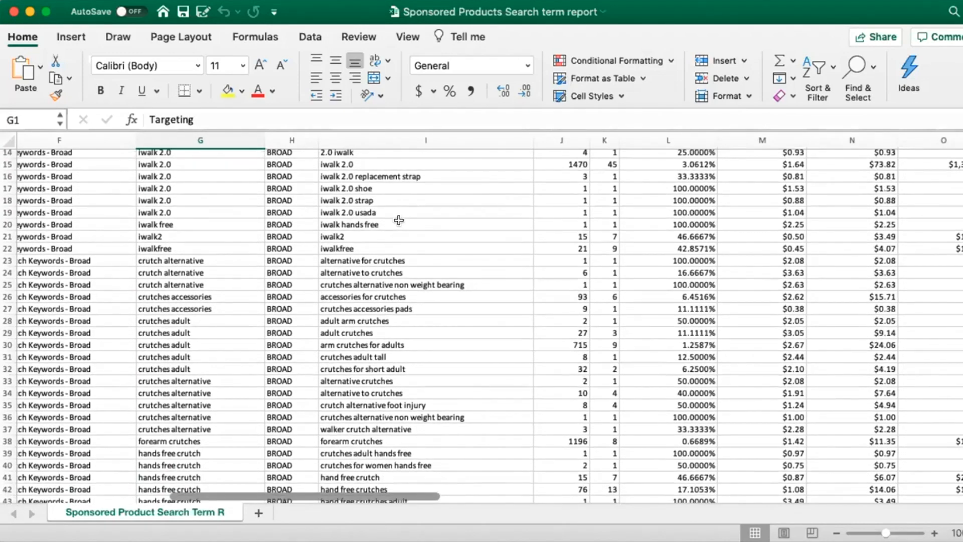
left_click(399, 221)
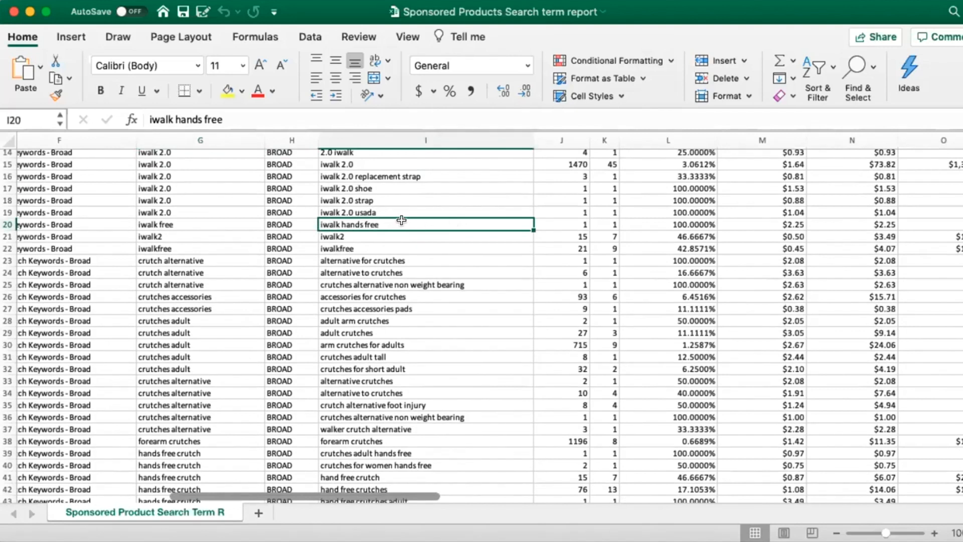
left_click(209, 220)
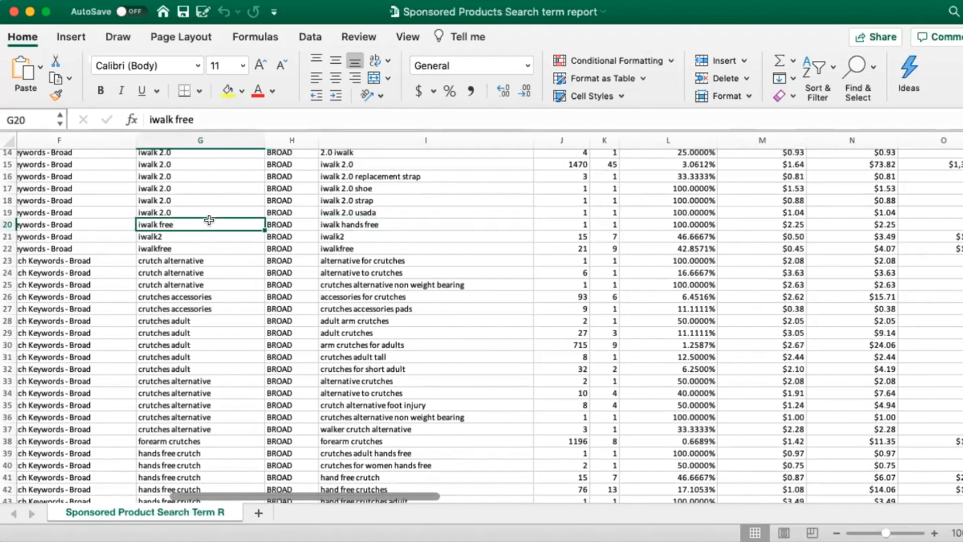
Compare the customer search terms in rows 33 and 34 with the keywords targeted in the same rows
scroll(404, 221, "down", 2)
scroll(404, 221, "down", 4)
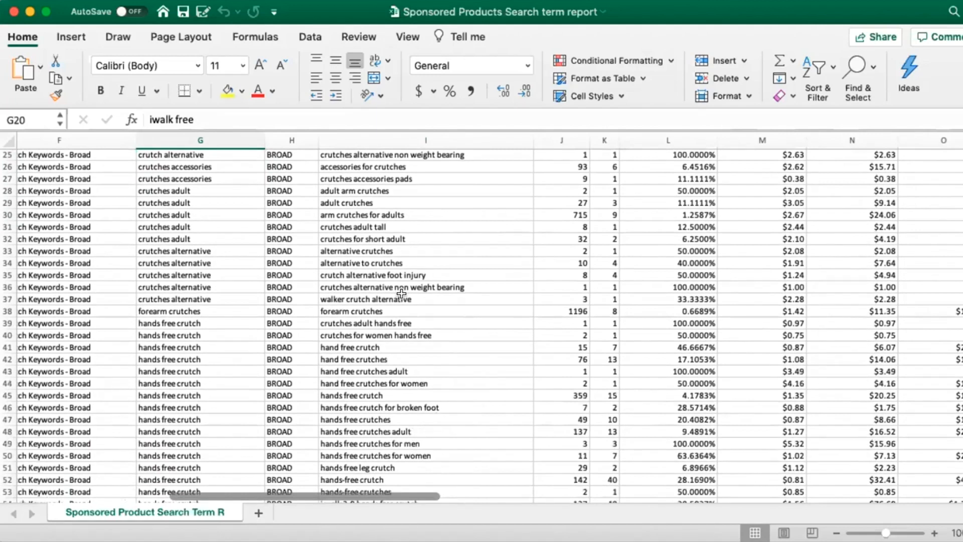
scroll(400, 287, "down", 2)
left_click(407, 207)
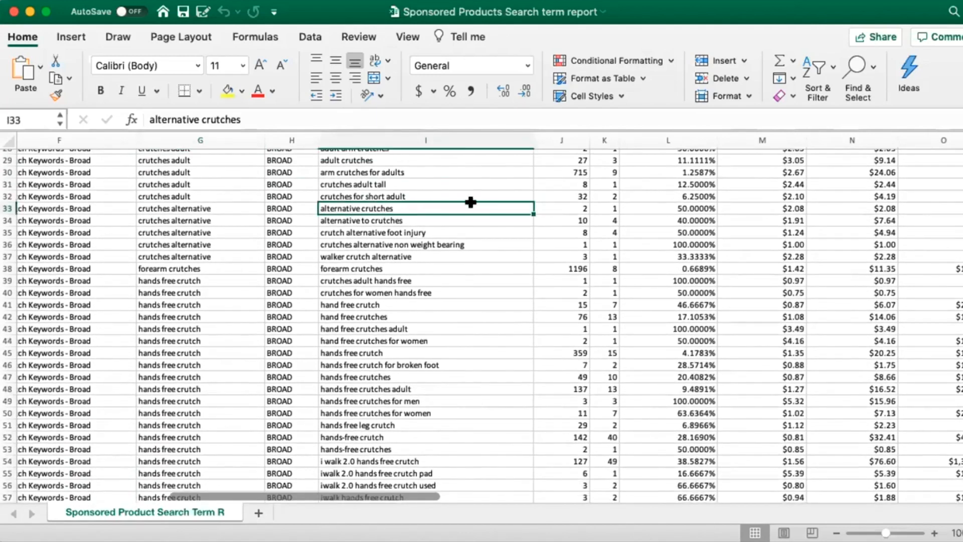
left_click(439, 217)
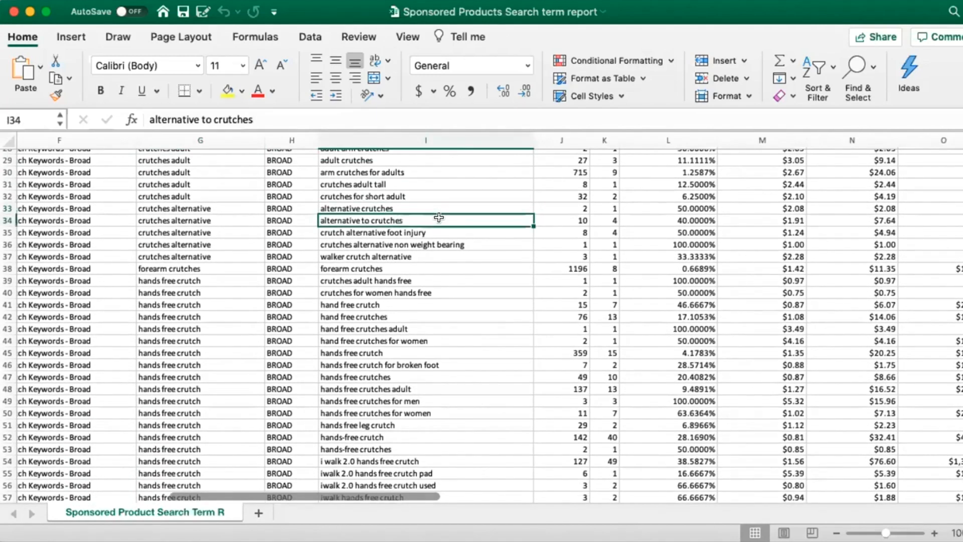
left_click(220, 221)
left_click(219, 209)
left_click(219, 221)
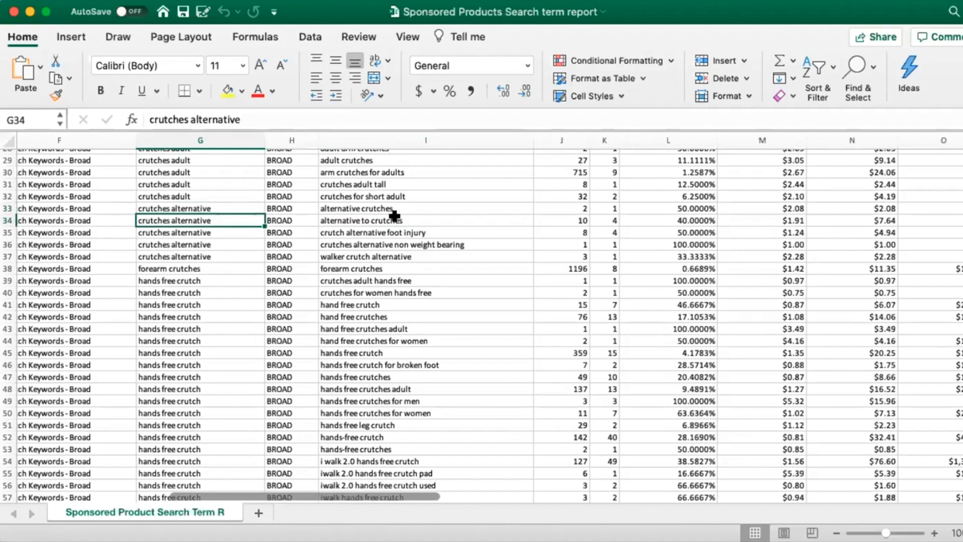
Review the performance columns from Impressions and Clicks through Spend, 7 Day Total Sales, ACoS and RoAS
scroll(395, 215, "up", 10)
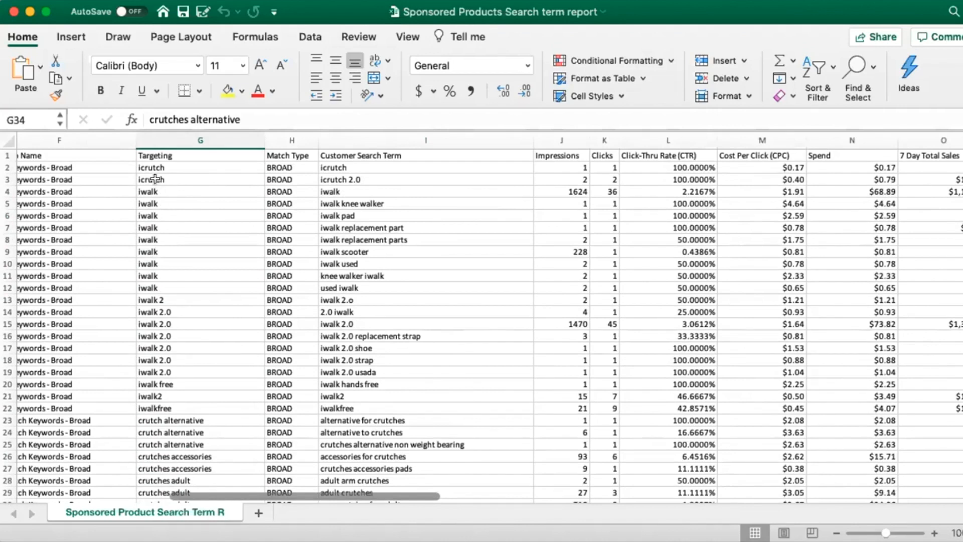
scroll(447, 272, "right", 1)
scroll(447, 272, "right", 10)
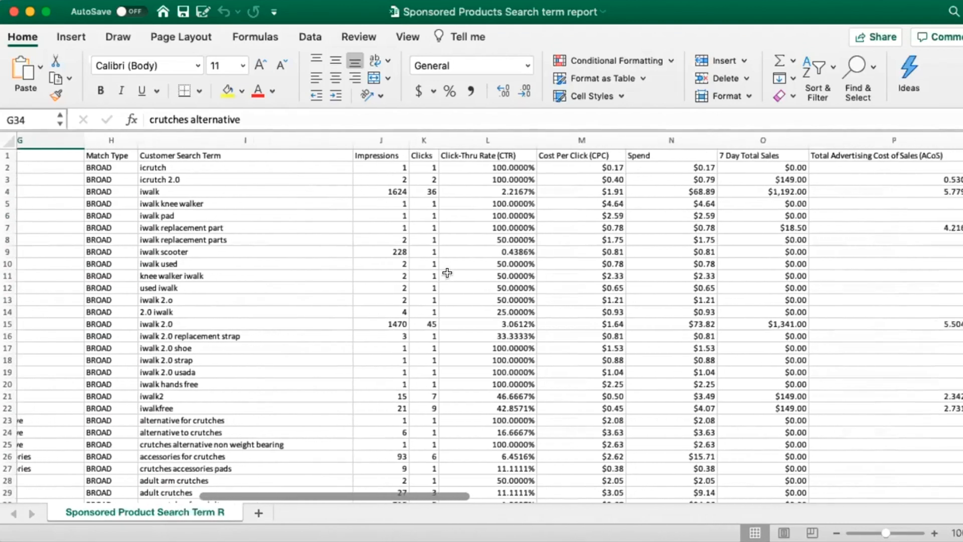
scroll(448, 273, "right", 6)
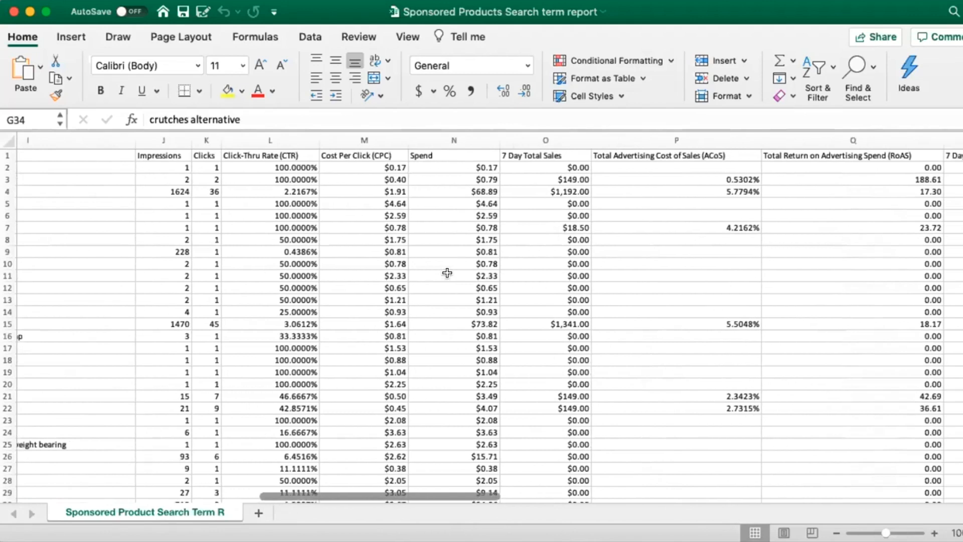
scroll(447, 273, "right", 3)
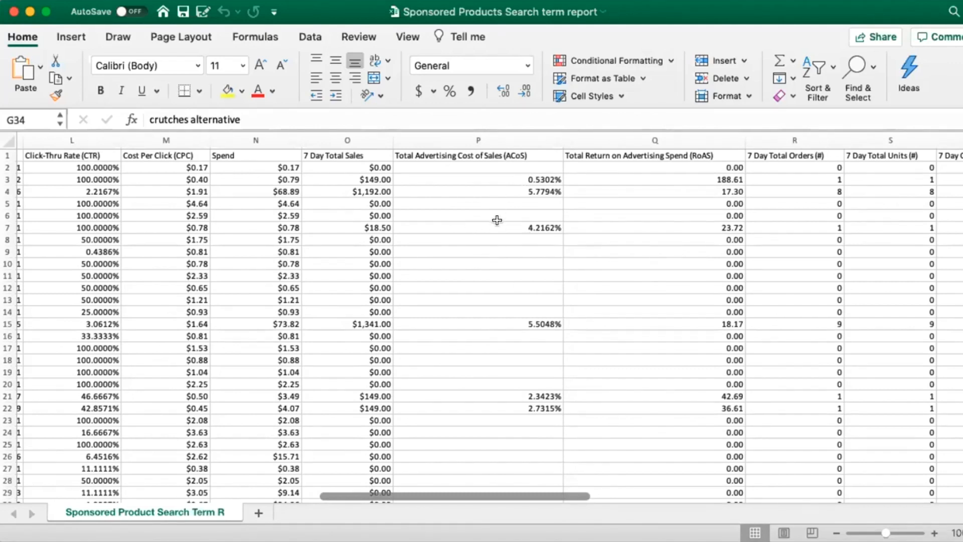
Scan the Total Advertising Cost of Sales (ACoS) column for its values, checking cells P15 and P45
scroll(464, 345, "down", 9)
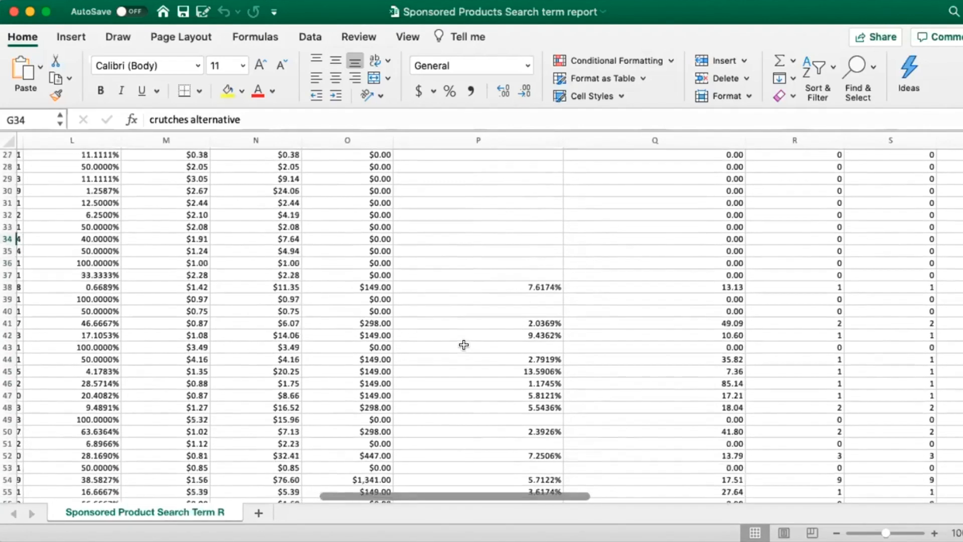
scroll(464, 344, "down", 10)
scroll(463, 344, "down", 14)
scroll(463, 345, "down", 15)
scroll(464, 345, "down", 14)
scroll(507, 326, "up", 20)
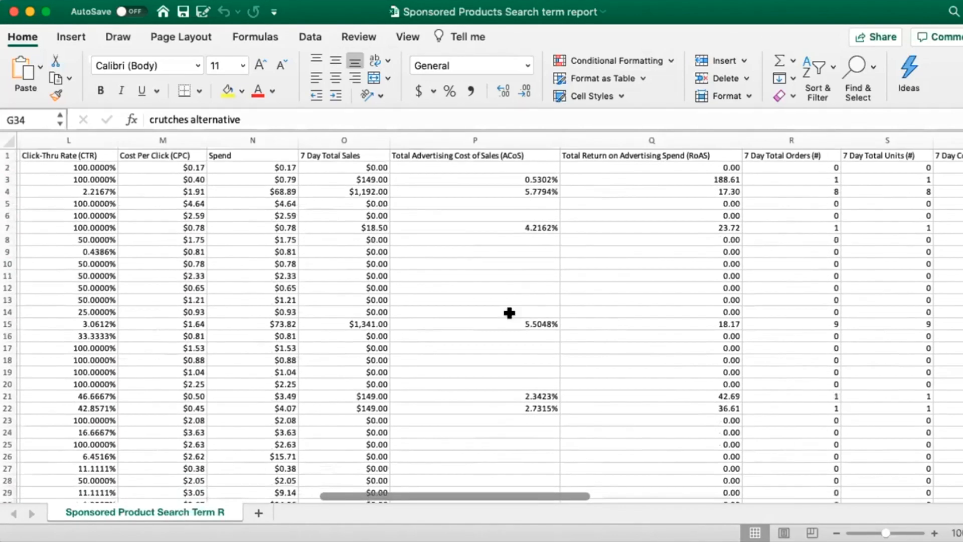
left_click(526, 323)
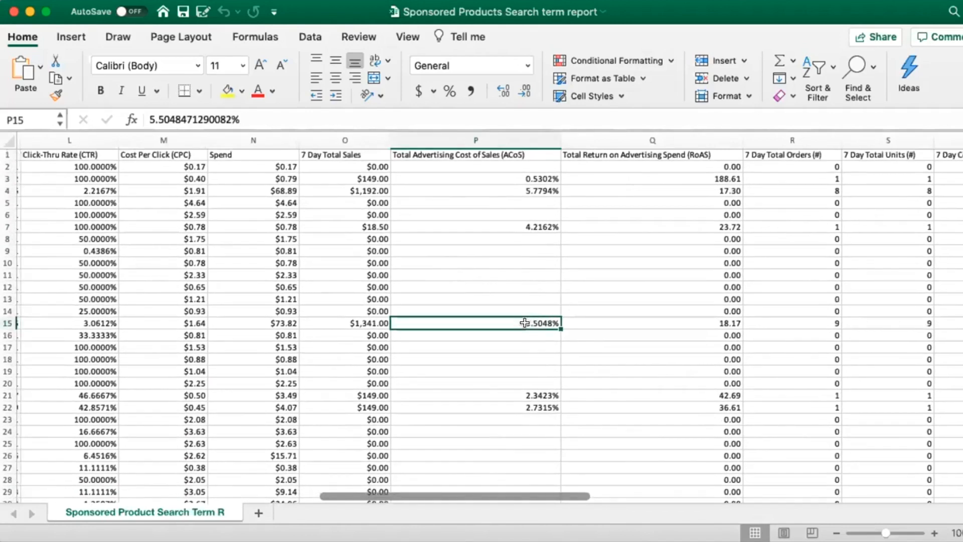
scroll(512, 335, "down", 13)
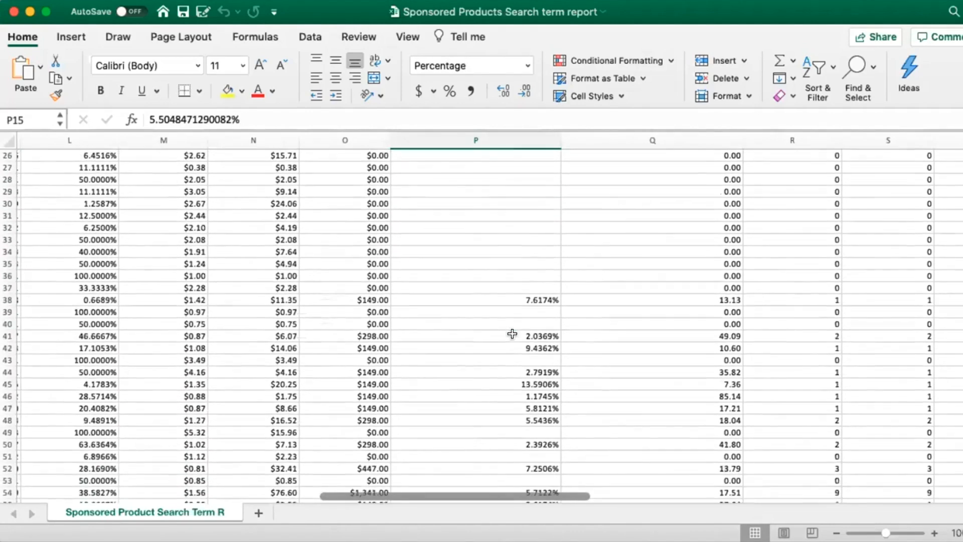
scroll(512, 333, "down", 1)
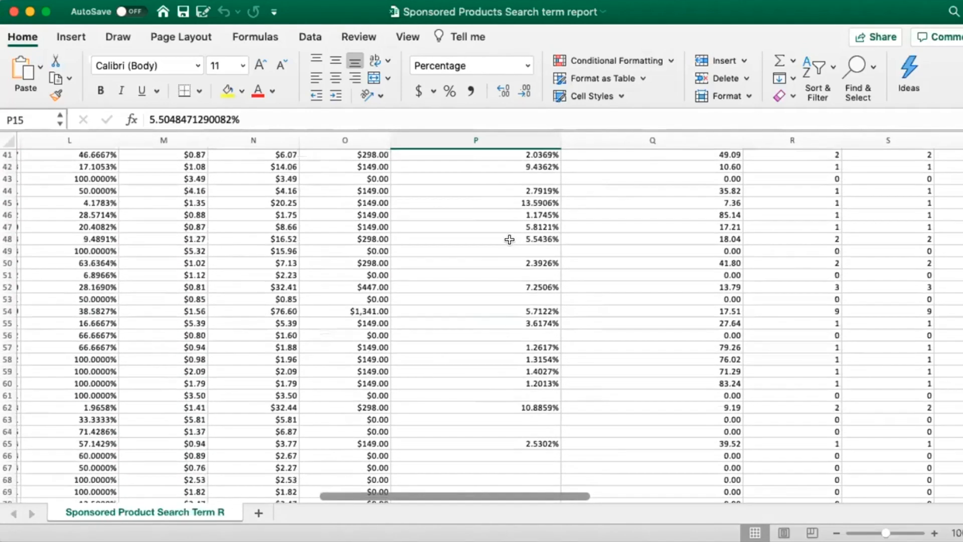
left_click(494, 196)
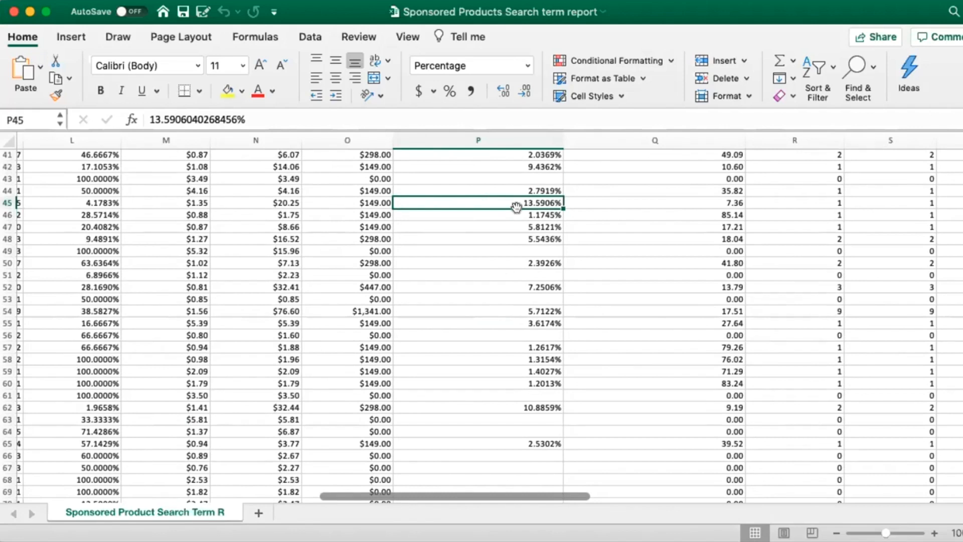
Trace the ACoS value in row 45 back to its customer search term and check the Campaign Name column
scroll(516, 207, "left", 5)
scroll(516, 207, "up", 1)
scroll(517, 207, "left", 4)
left_click(266, 207)
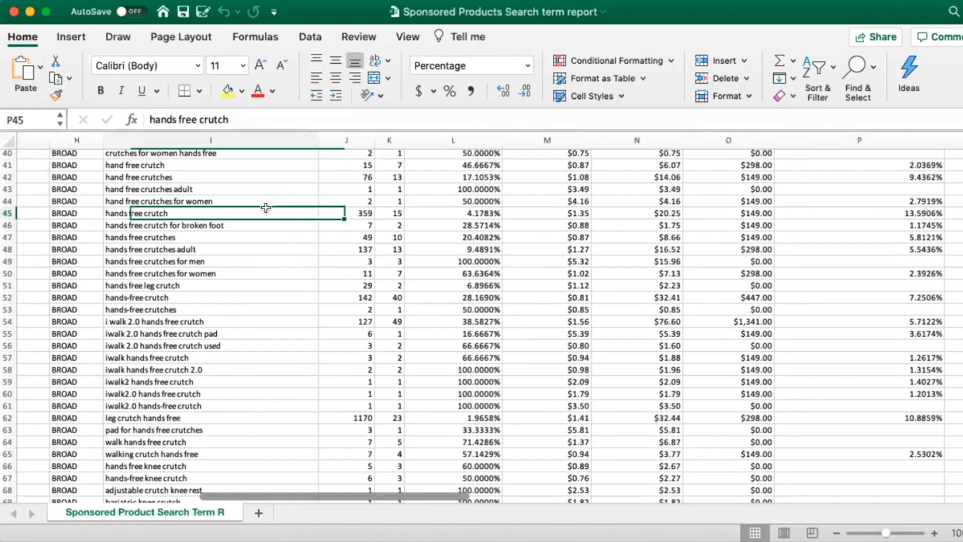
scroll(334, 211, "left", 4)
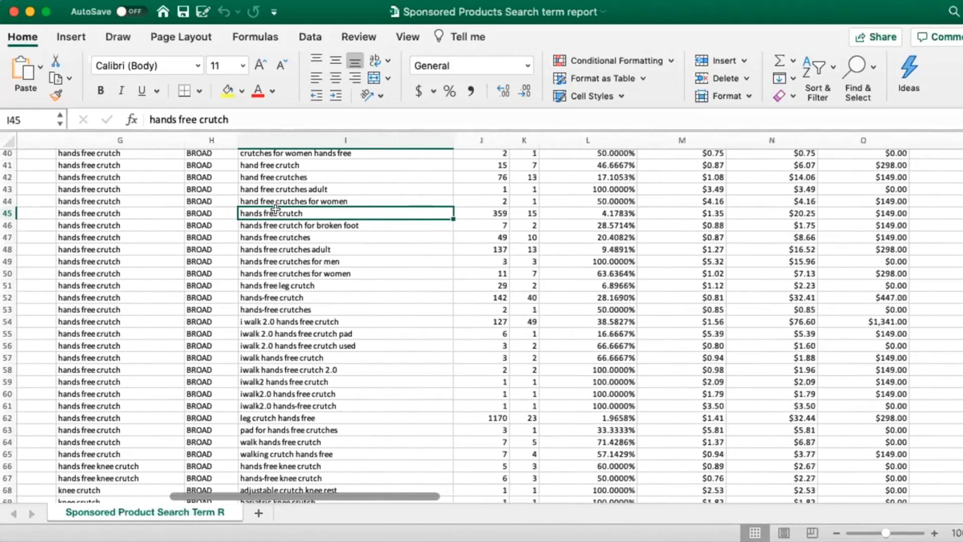
scroll(276, 210, "right", 1)
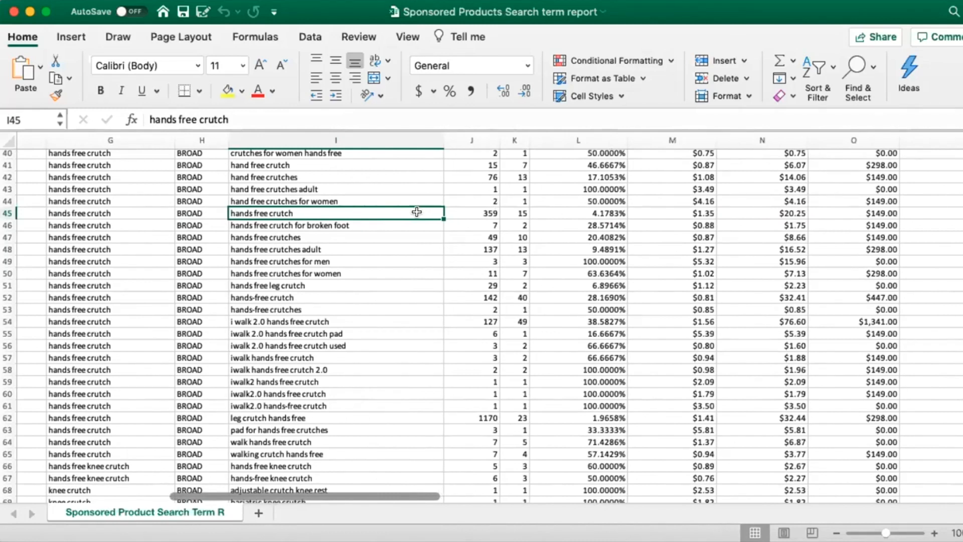
scroll(417, 212, "left", 10)
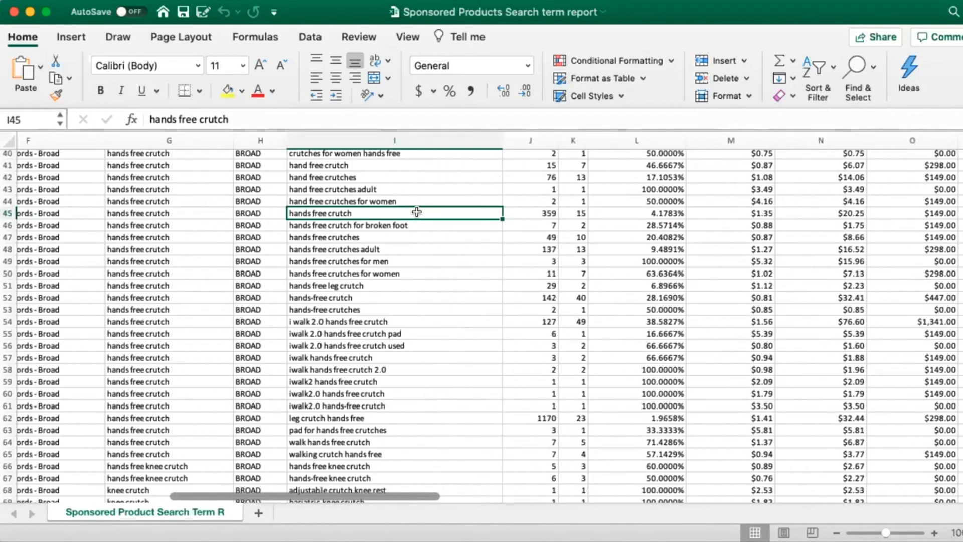
scroll(416, 212, "left", 5)
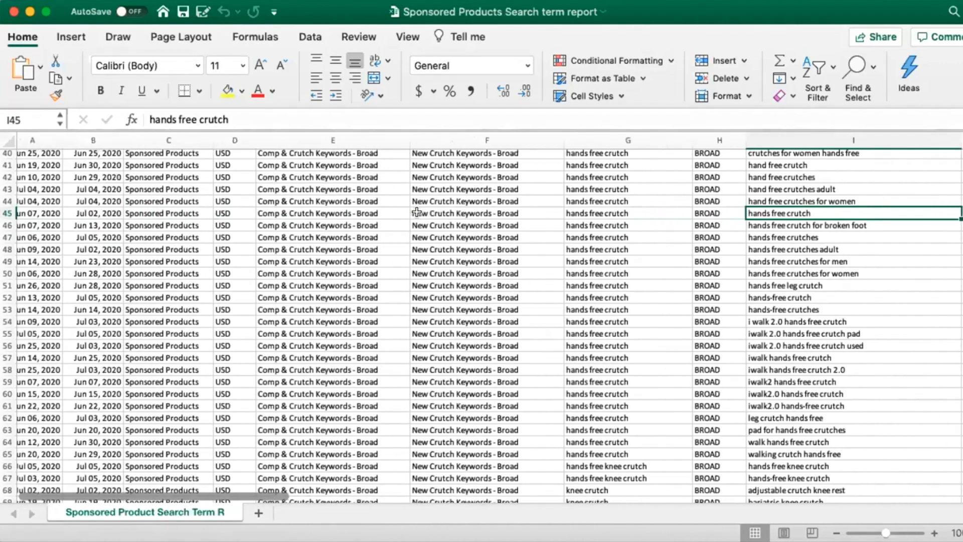
left_click(332, 225)
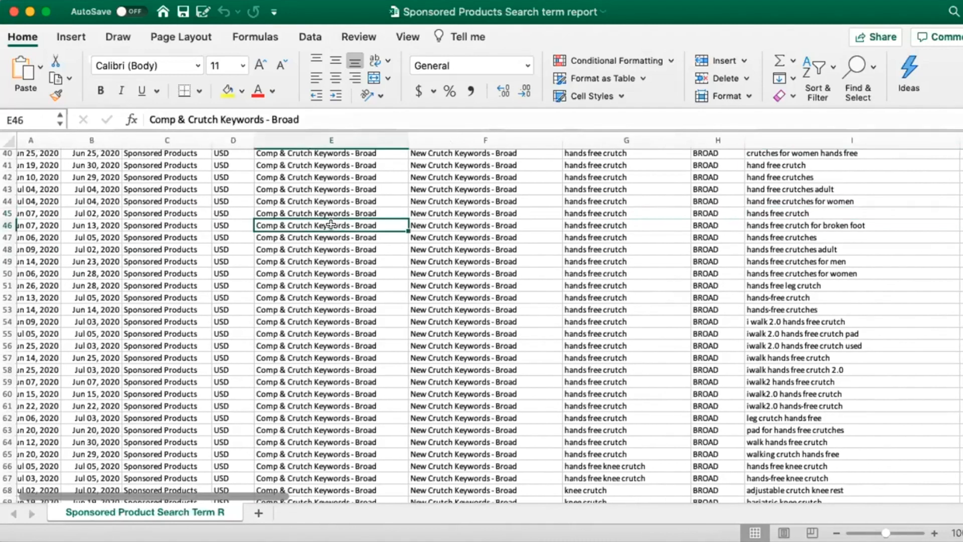
Check the ad group in row 46 and compare the Campaign Name and Ad Group Name columns from the header row down
scroll(331, 224, "down", 1)
left_click(450, 221)
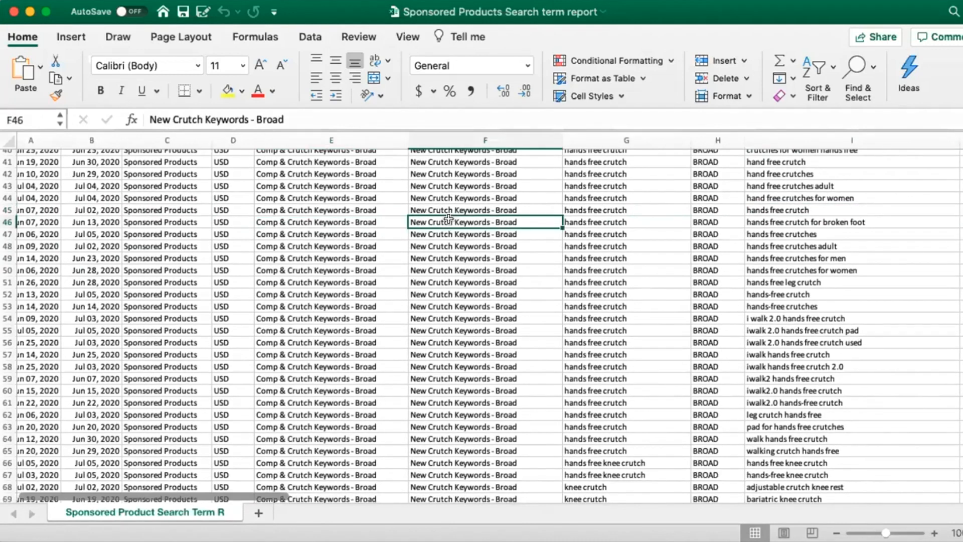
scroll(344, 214, "up", 13)
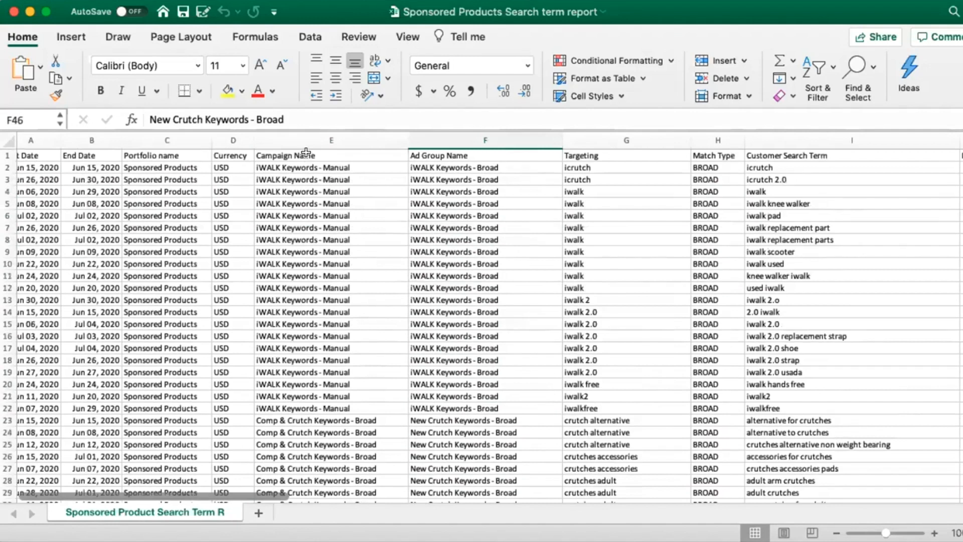
left_click(361, 155)
scroll(401, 251, "left", 1)
left_click(474, 155)
scroll(473, 155, "down", 1)
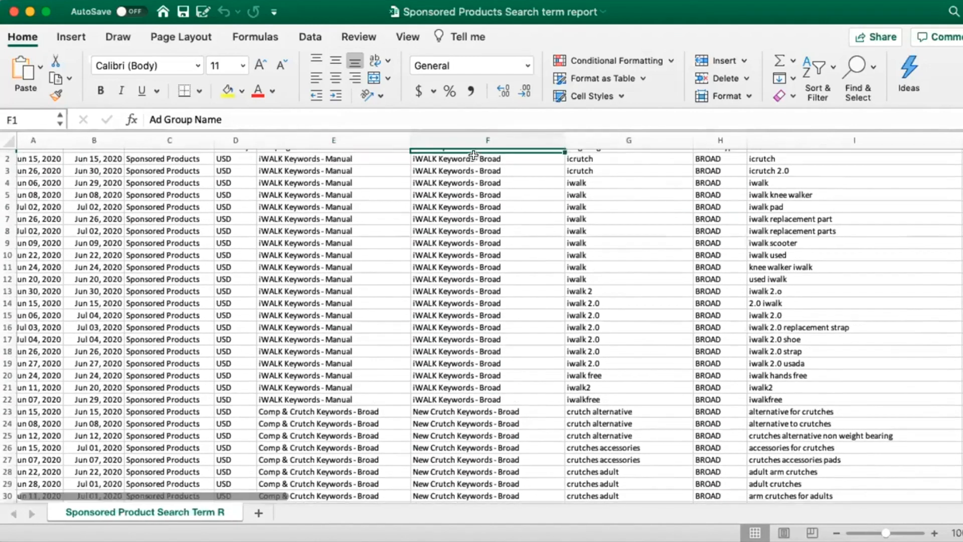
scroll(475, 295, "up", 1)
scroll(475, 295, "down", 1)
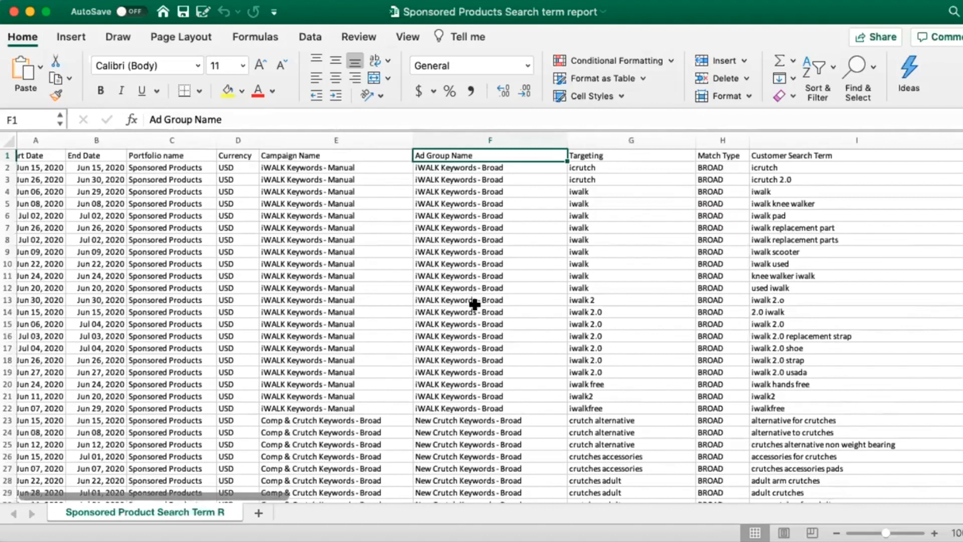
Review the report's columns from Targeting and Customer Search Term across to Spend, 7 Day Total Sales and ACoS
scroll(695, 281, "right", 10)
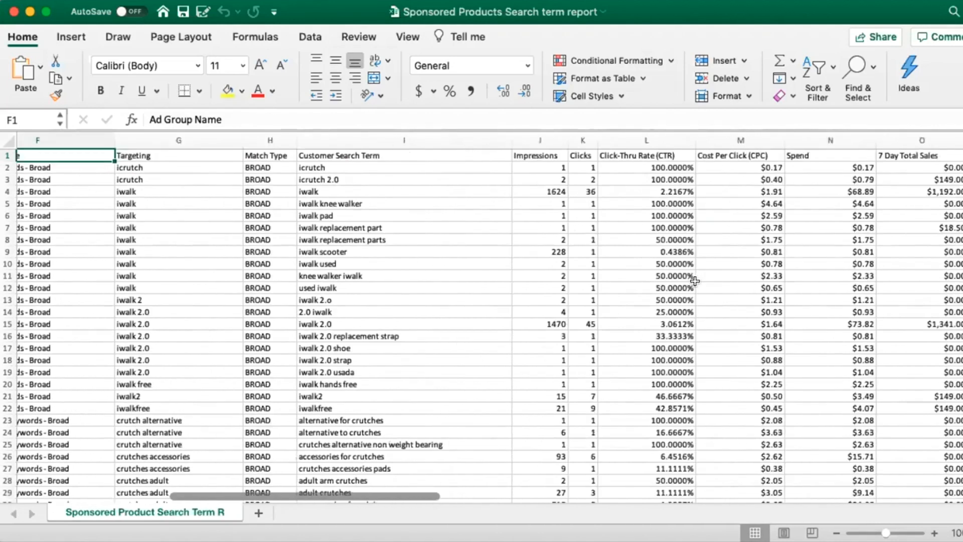
scroll(627, 321, "right", 5)
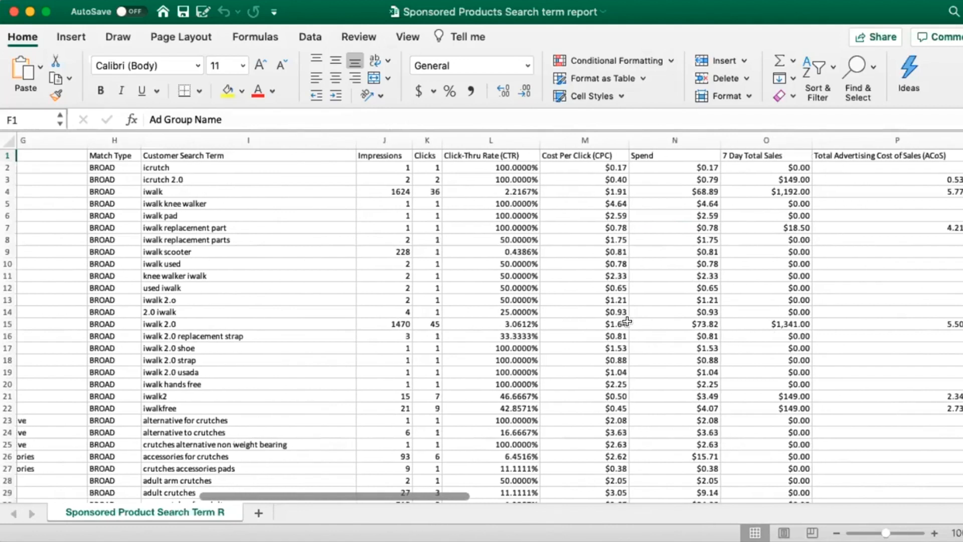
scroll(627, 321, "left", 3)
scroll(627, 321, "left", 2)
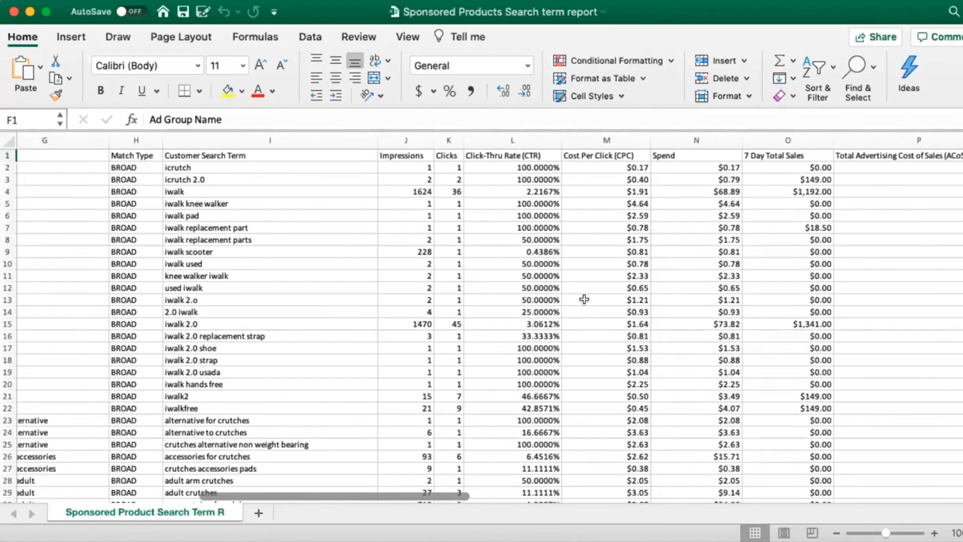
scroll(306, 272, "left", 5)
scroll(307, 272, "left", 2)
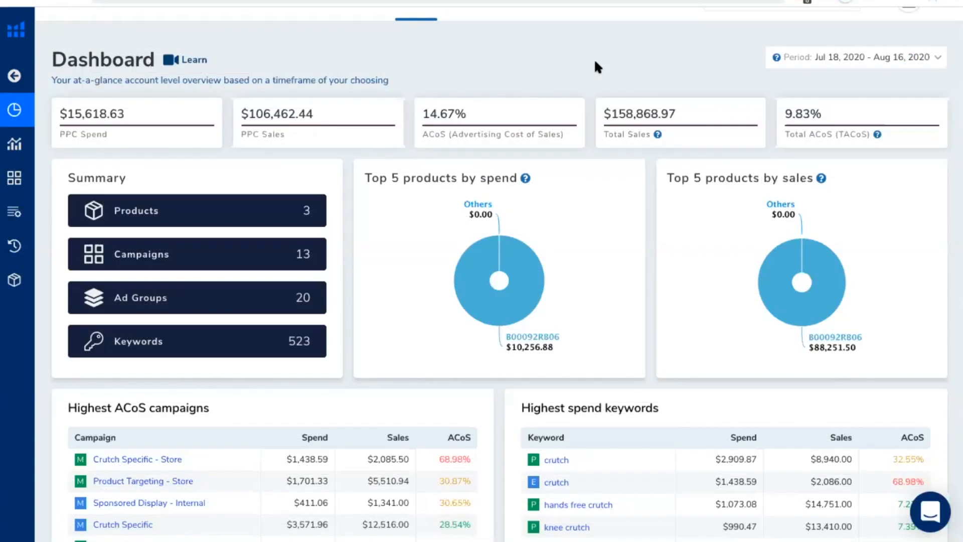
Switch to the Helium 10 Ads dashboard, look over its account overview and open Analytics
scroll(596, 62, "down", 1)
scroll(595, 62, "up", 2)
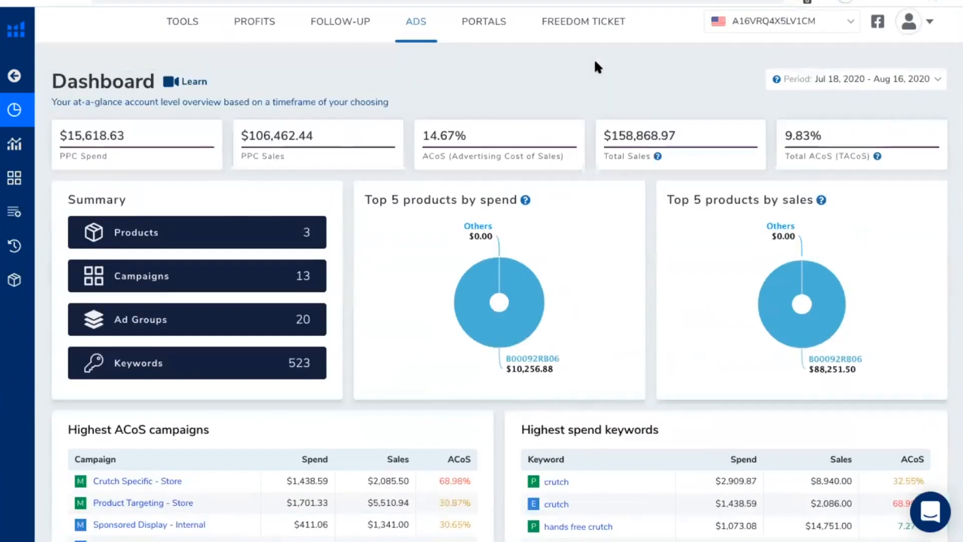
scroll(595, 62, "down", 1)
scroll(595, 62, "up", 1)
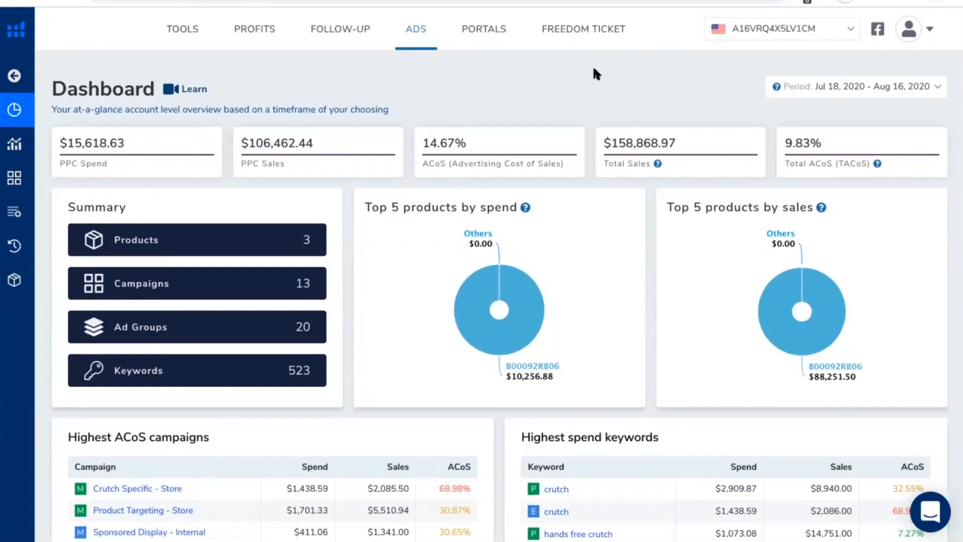
scroll(593, 70, "down", 1)
mouse_move(36, 116)
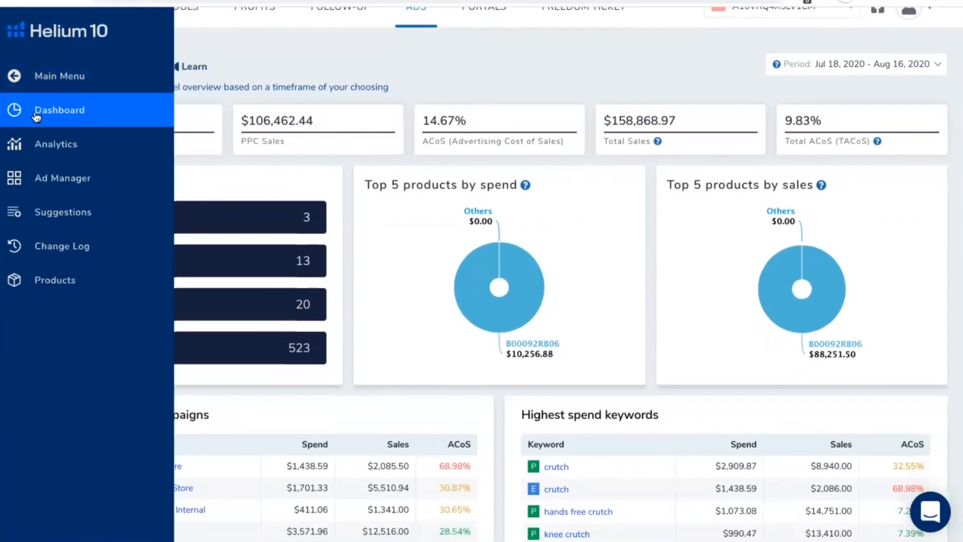
left_click(84, 150)
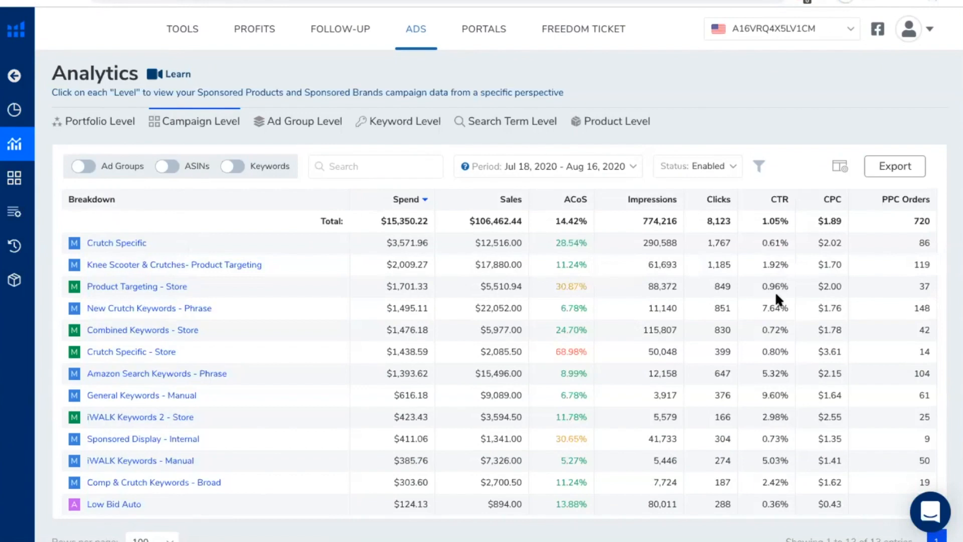
View the Portfolio Level analytics, switch to Search Term Level and clear the "B0" search text
left_click(95, 120)
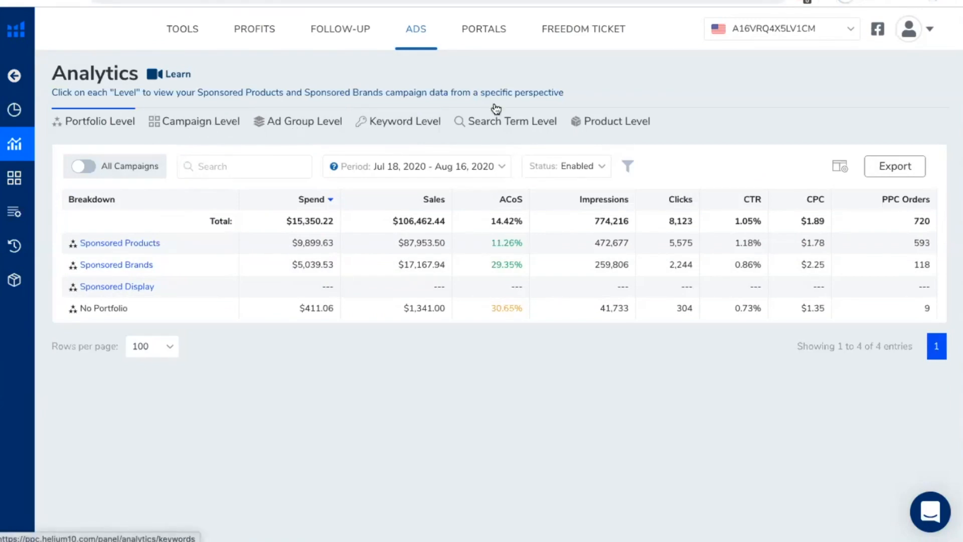
left_click(517, 127)
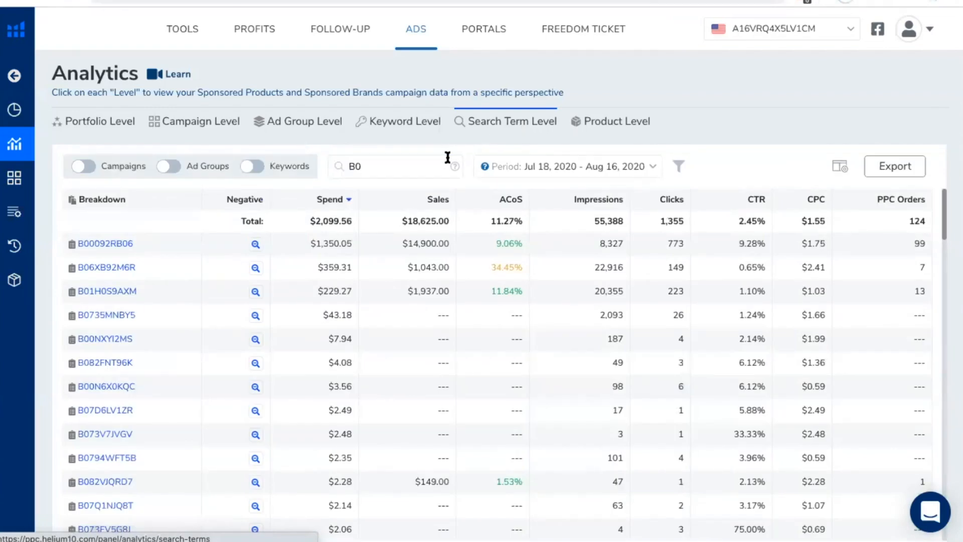
left_click(407, 167)
key("BackSpace")
key("BackSpace")
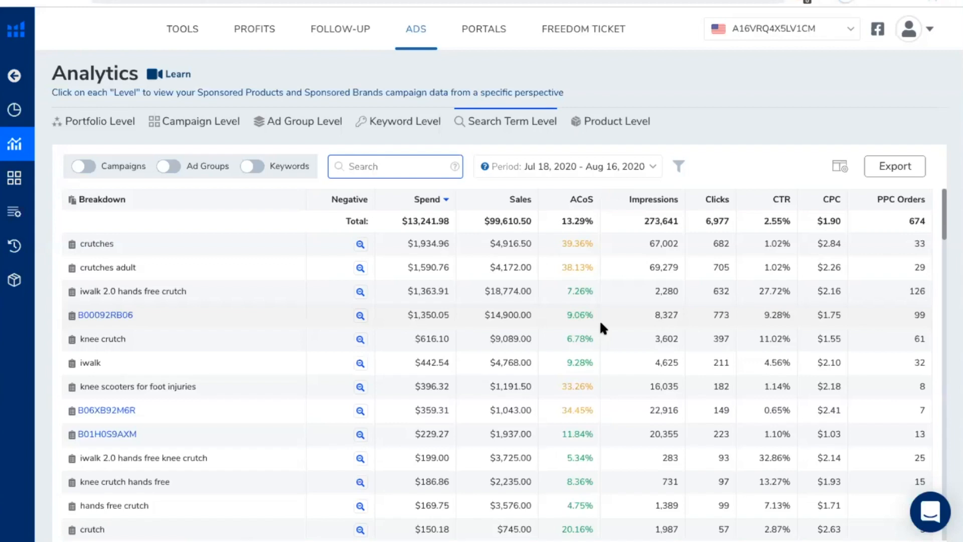
Set the reporting period to Latest 60 days after trying Latest 30 days, and scan the search term list
left_click(638, 166)
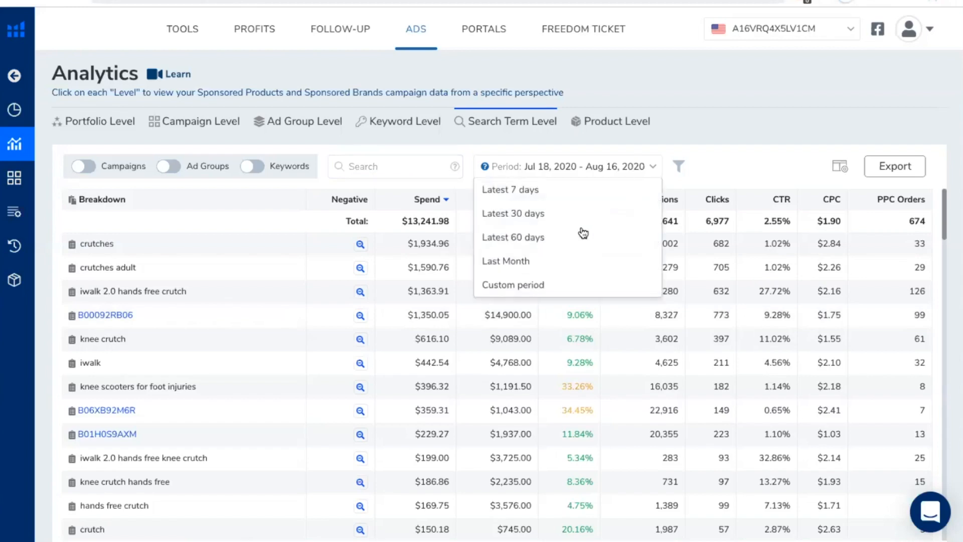
left_click(572, 224)
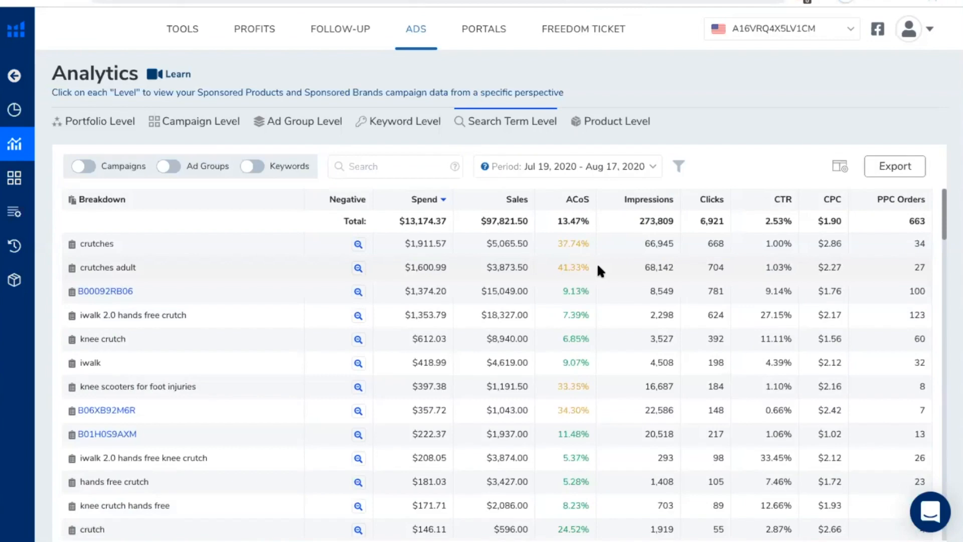
left_click(602, 175)
left_click(580, 234)
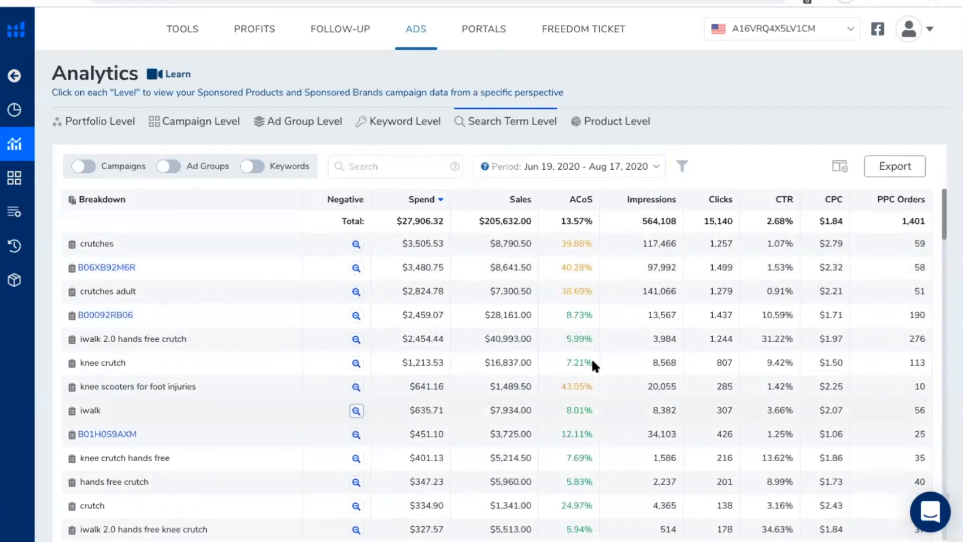
scroll(702, 371, "down", 4)
scroll(670, 344, "down", 4)
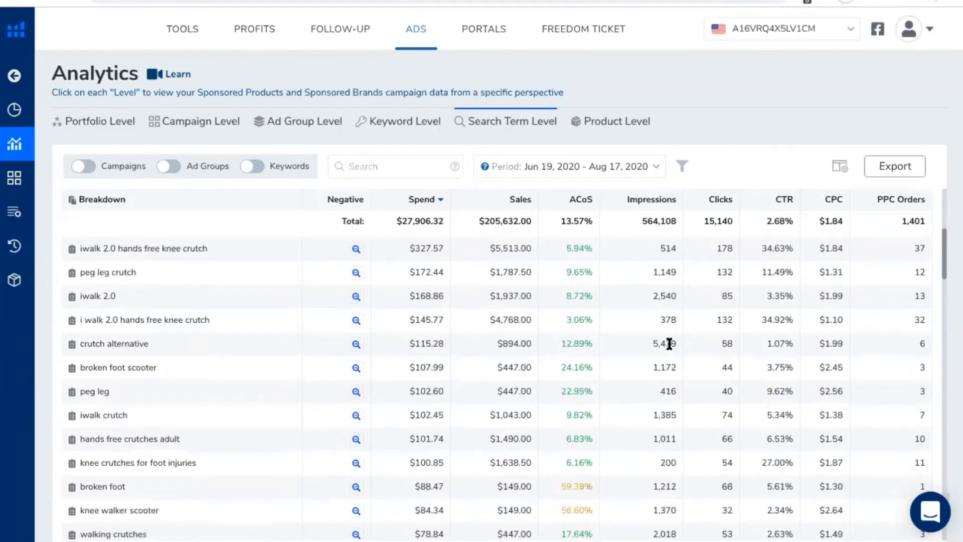
scroll(667, 339, "up", 8)
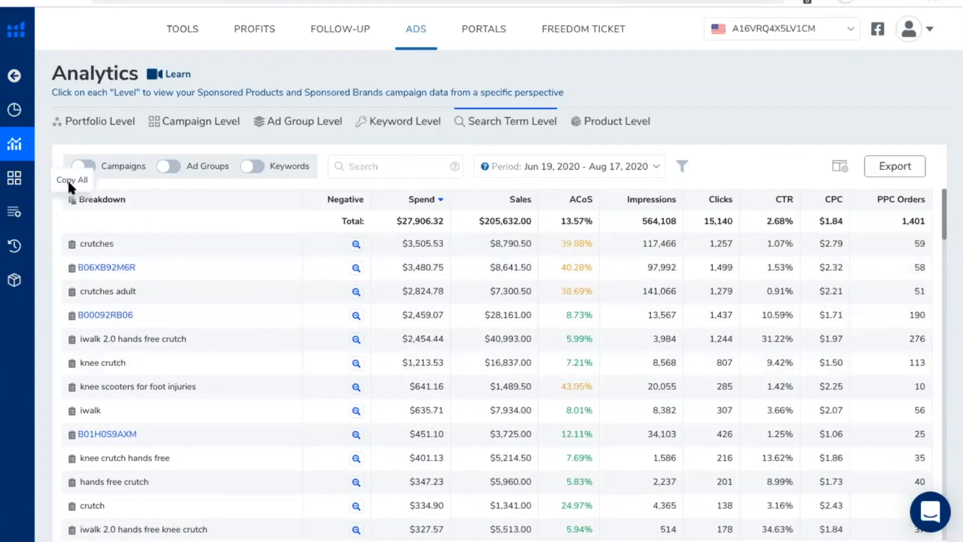
View the search terms broken down by campaigns and by keywords, checking those under "iwalk 2.0 hands free crutch", and turn each breakdown off again
left_click(82, 166)
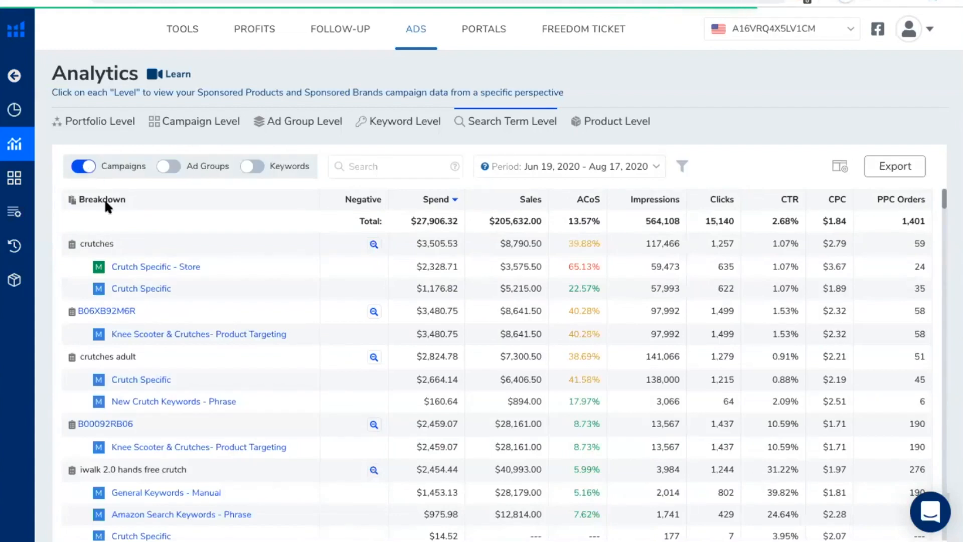
left_click(87, 166)
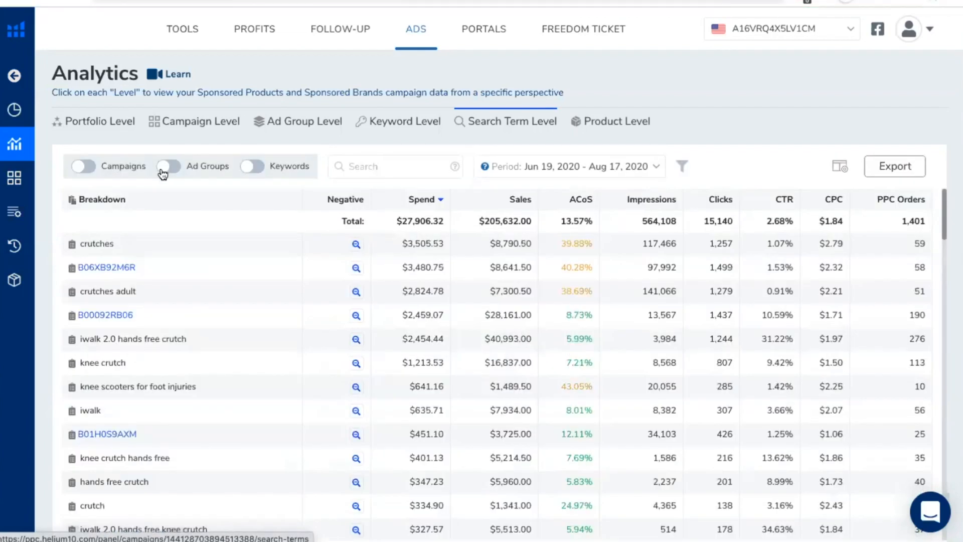
left_click(246, 168)
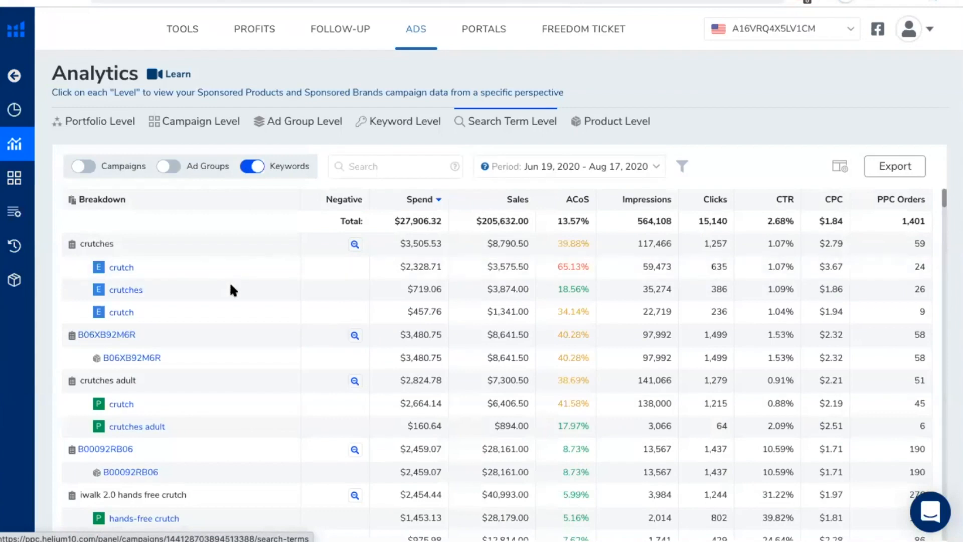
scroll(231, 301, "down", 3)
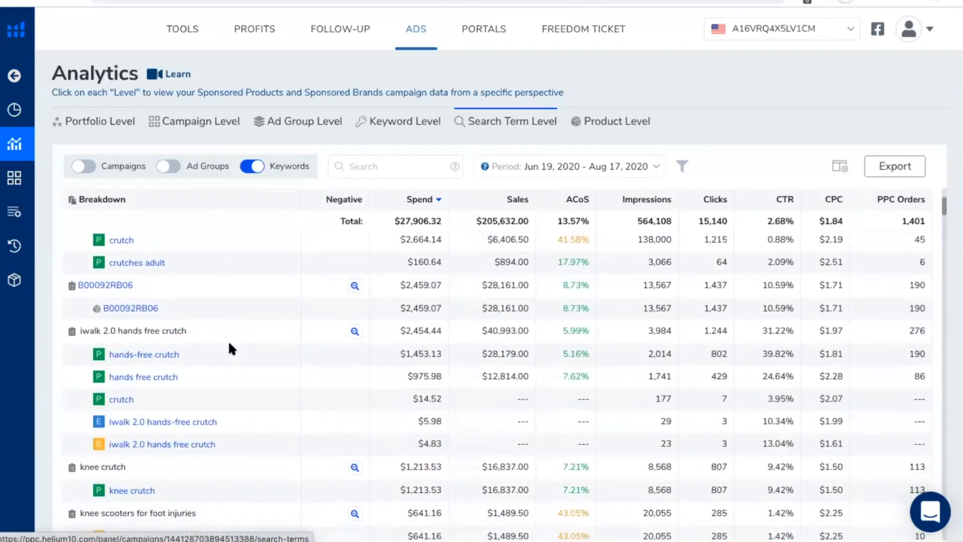
scroll(232, 348, "down", 2)
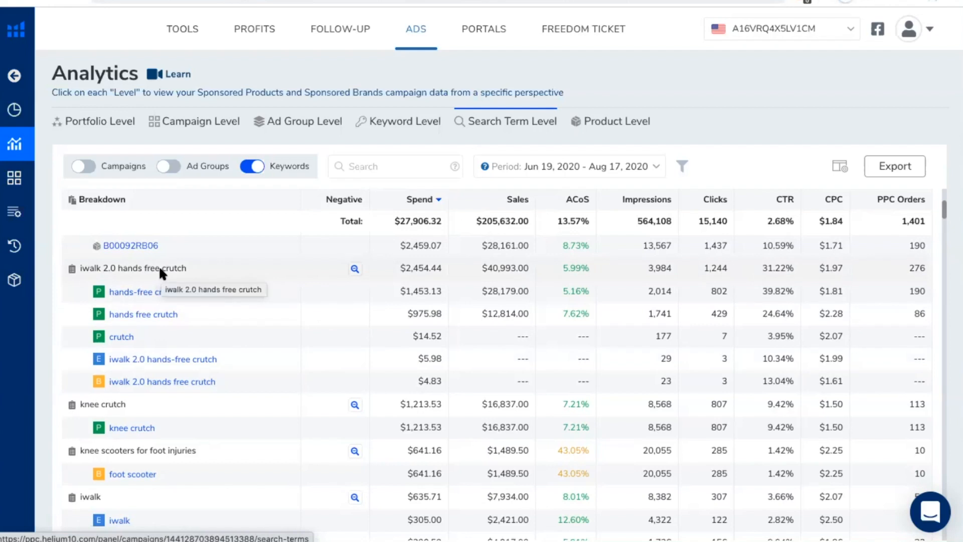
left_click(255, 169)
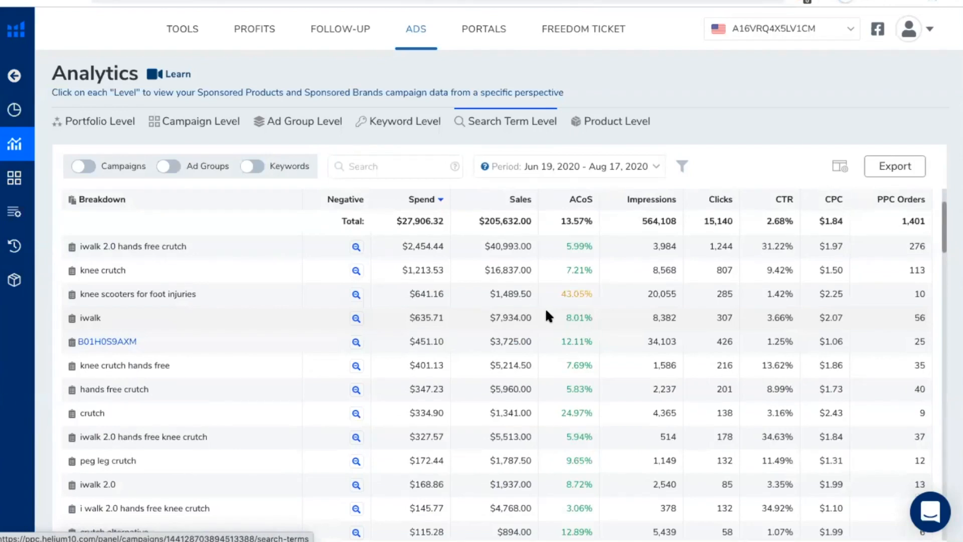
Sort the search terms by ACoS in descending order and scan the highest values
left_click(564, 200)
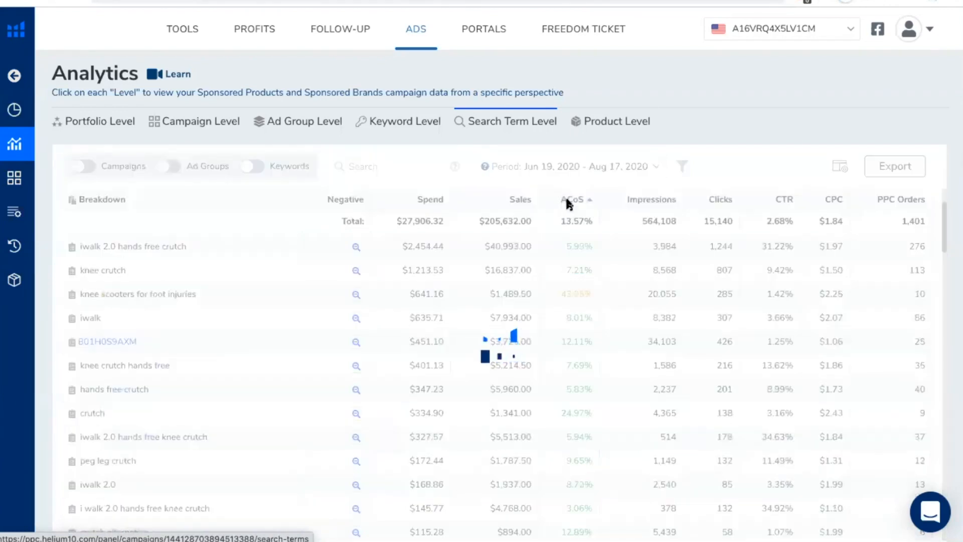
left_click(570, 200)
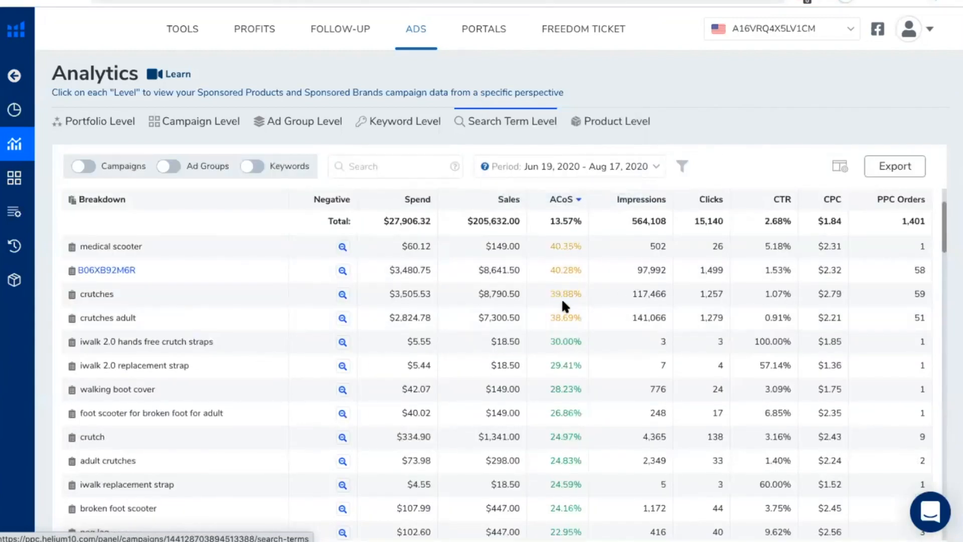
scroll(570, 367, "down", 5)
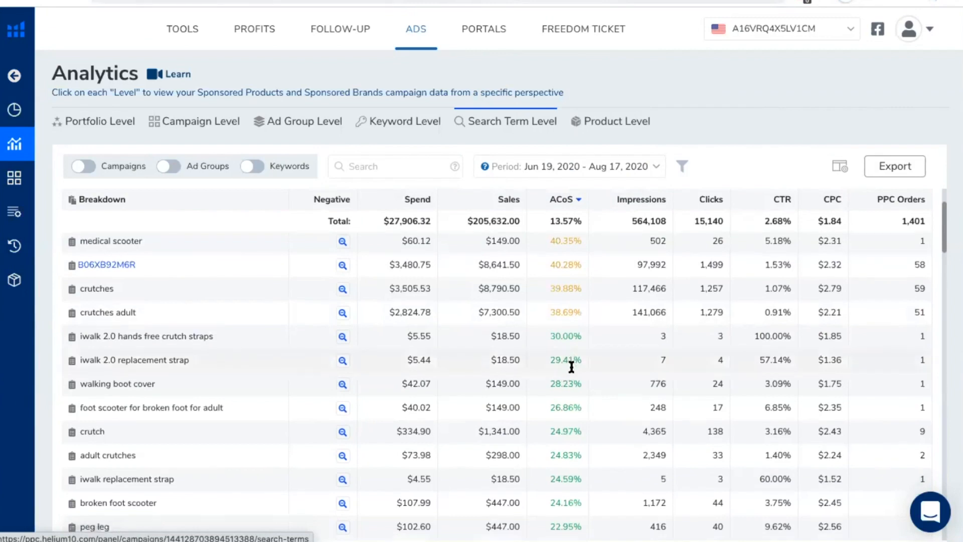
scroll(571, 368, "up", 5)
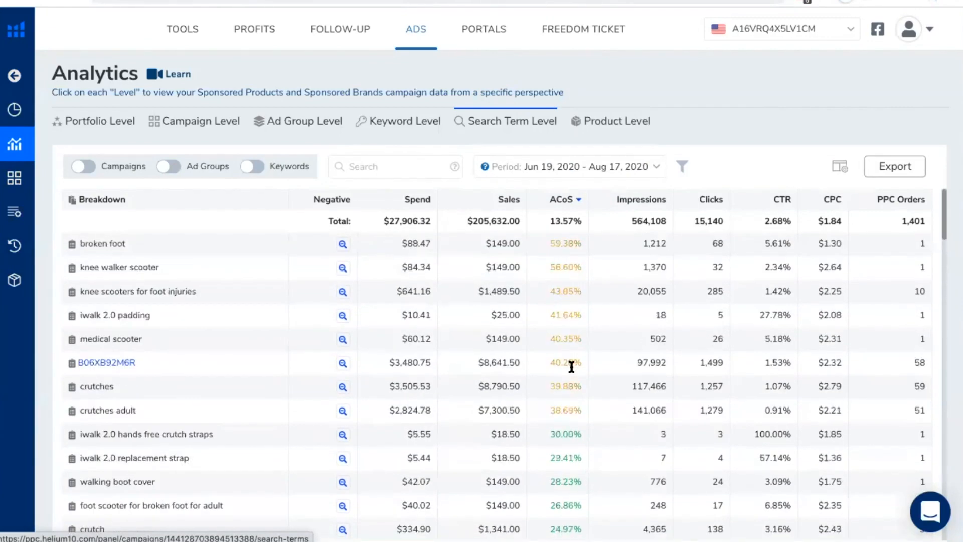
Sort the search terms by Spend, trying ascending order and returning to descending
left_click(422, 201)
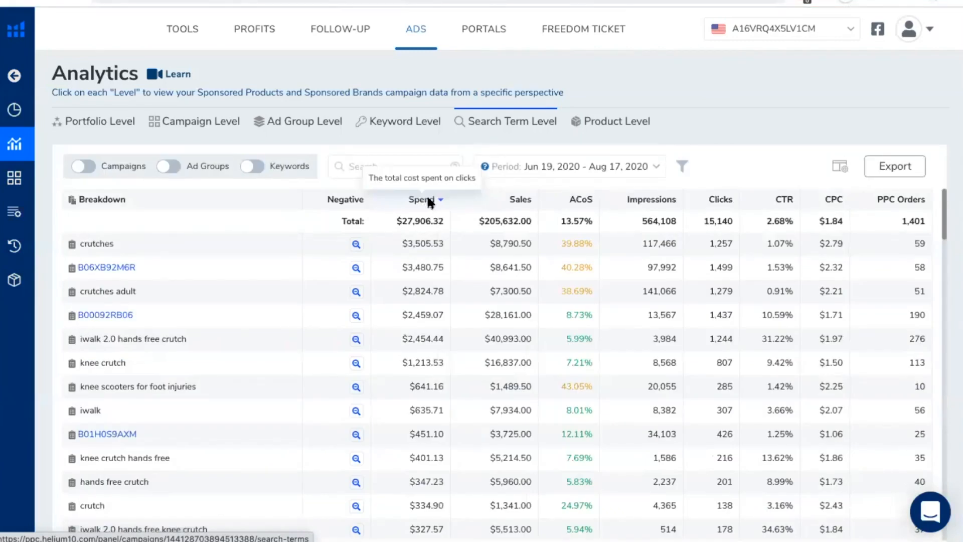
left_click(428, 200)
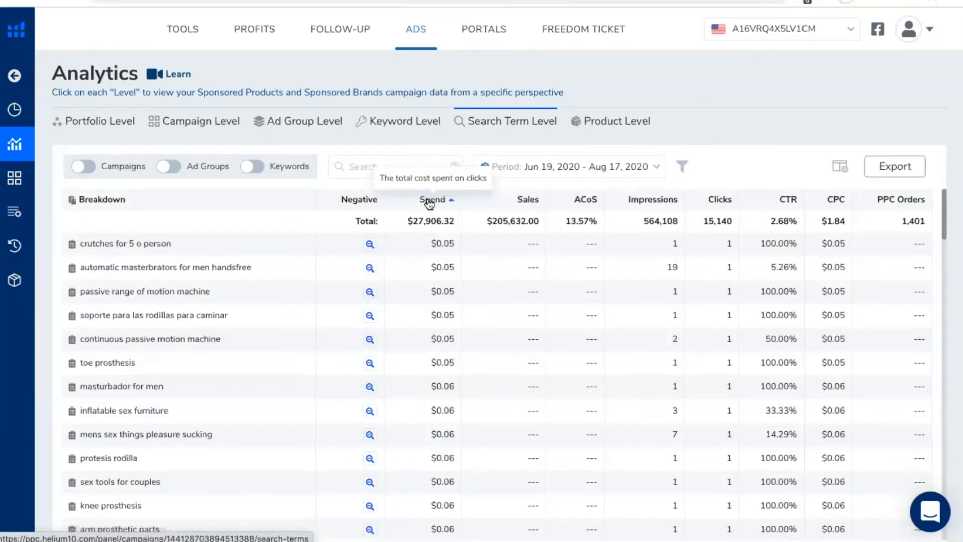
left_click(428, 200)
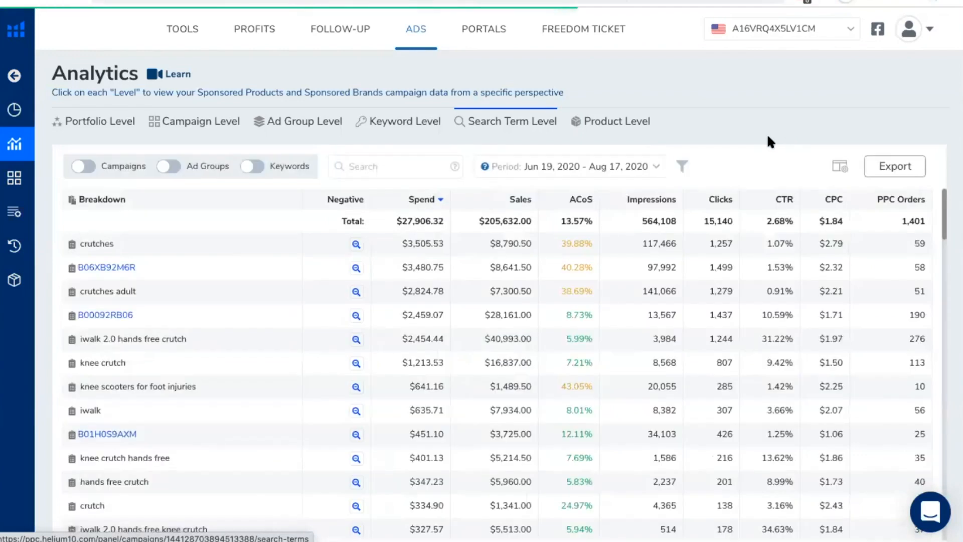
Review the available search term filter criteria, from ACoS to Impressions, and close them without applying a filter
left_click(682, 167)
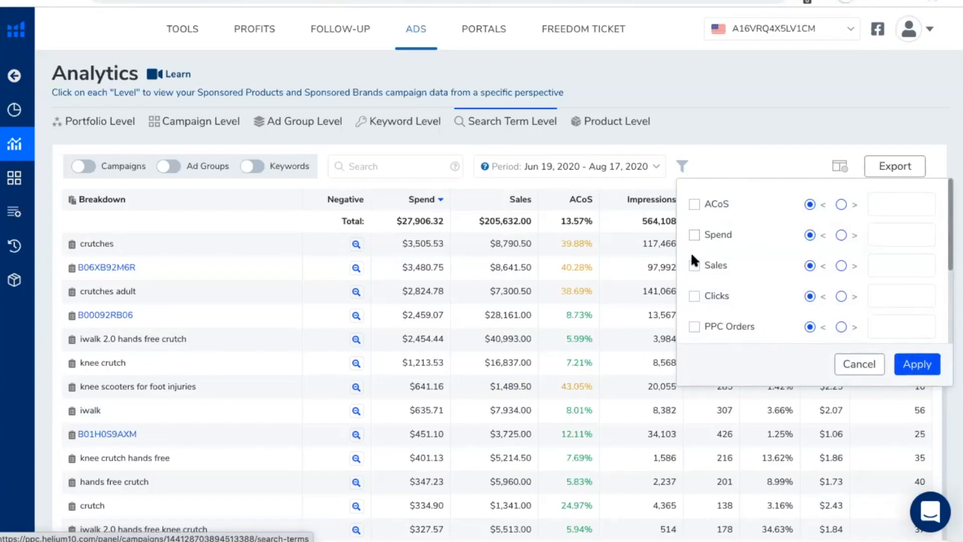
scroll(747, 276, "down", 3)
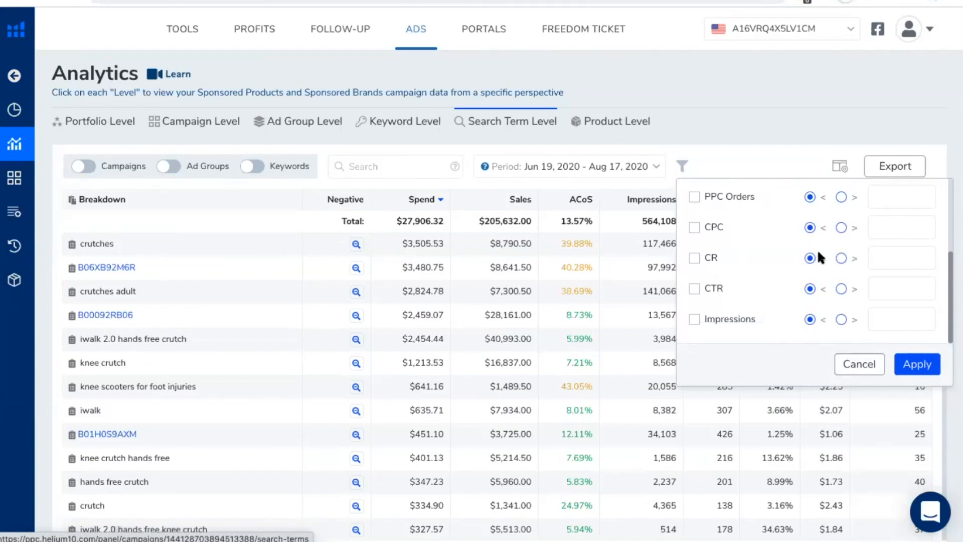
scroll(817, 249, "up", 3)
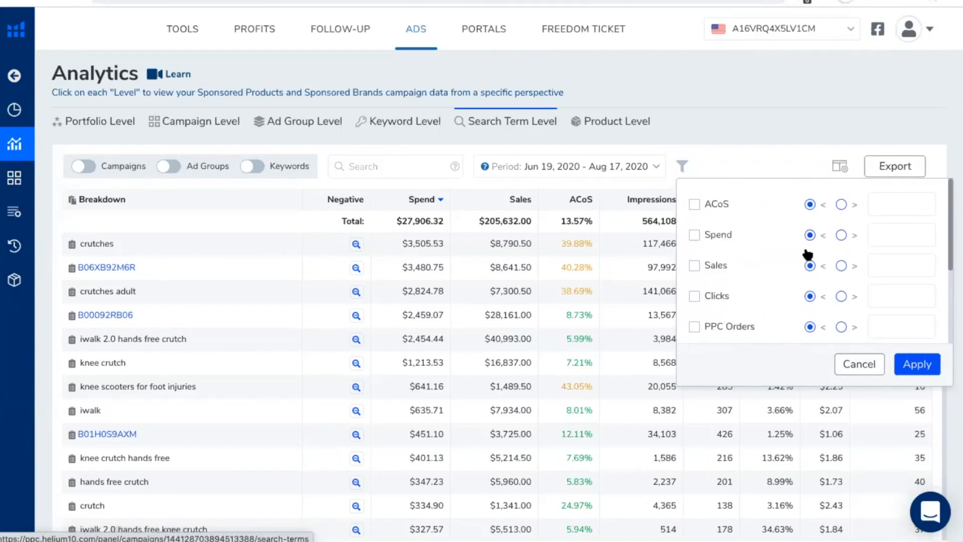
left_click(860, 365)
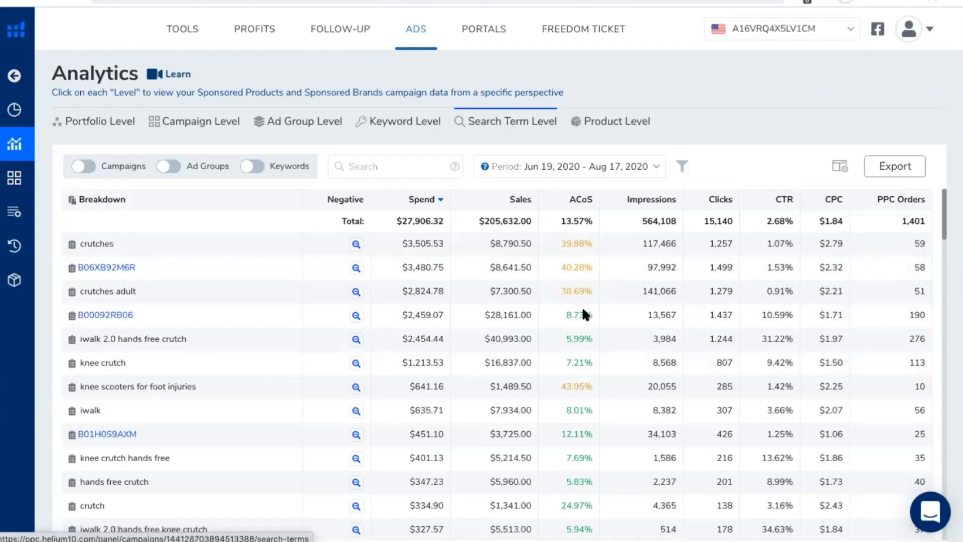
Sort the search terms by ACoS in descending order and check their campaigns breakdown, turning it off again
left_click(576, 202)
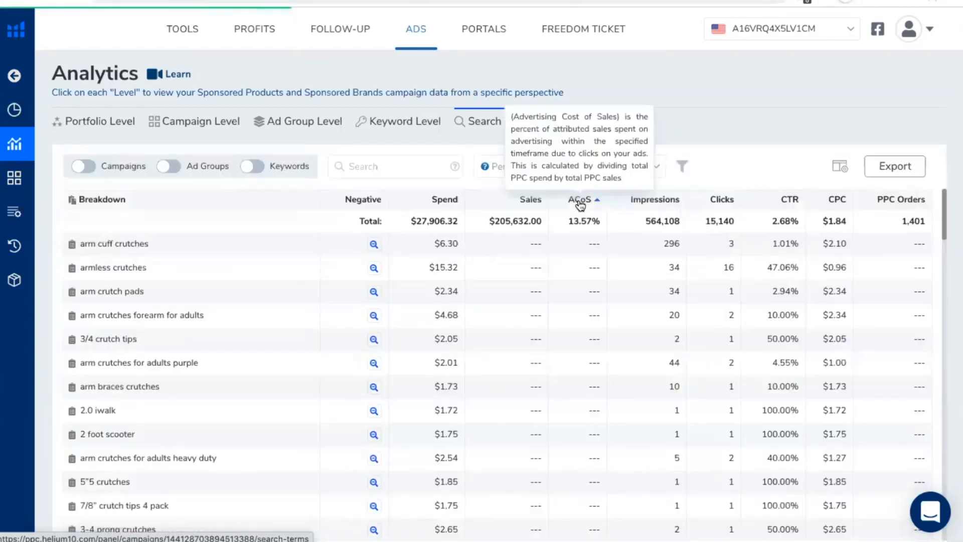
left_click(580, 202)
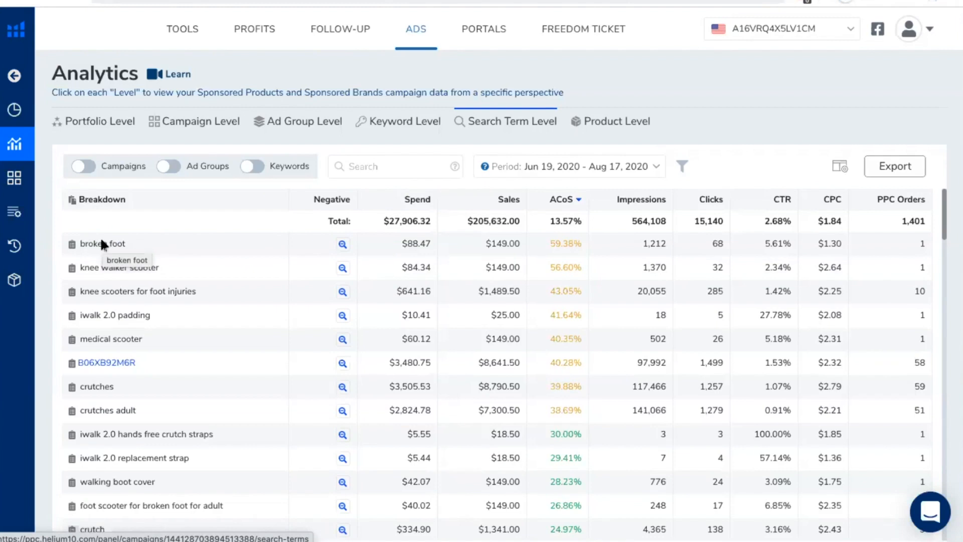
left_click(82, 169)
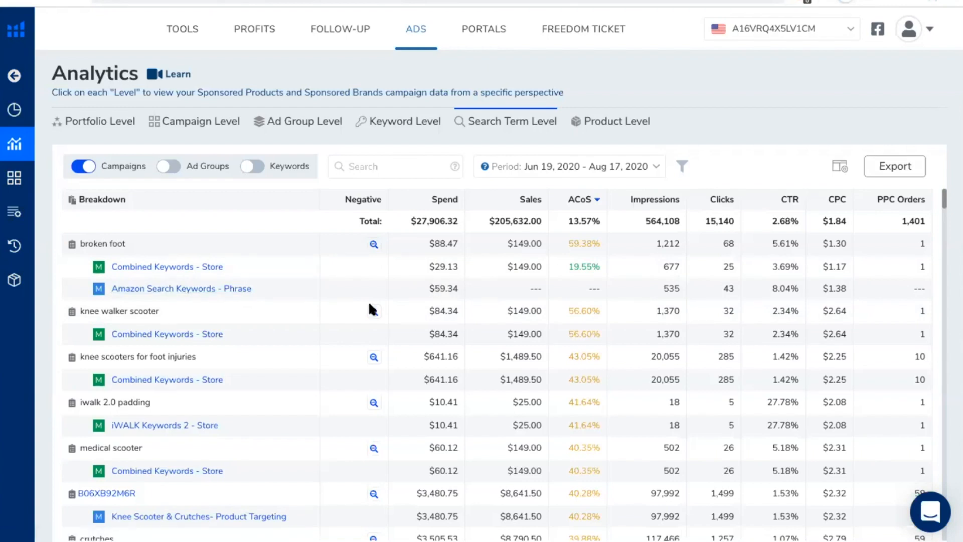
left_click(87, 167)
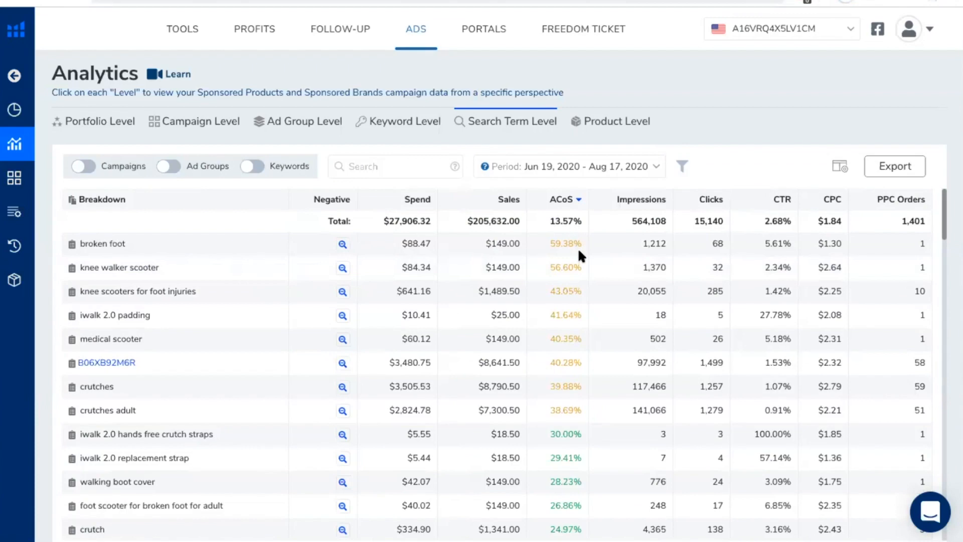
Inspect the negative keyword options and targets for the search term "broken foot" and cancel without adding it
left_click(342, 244)
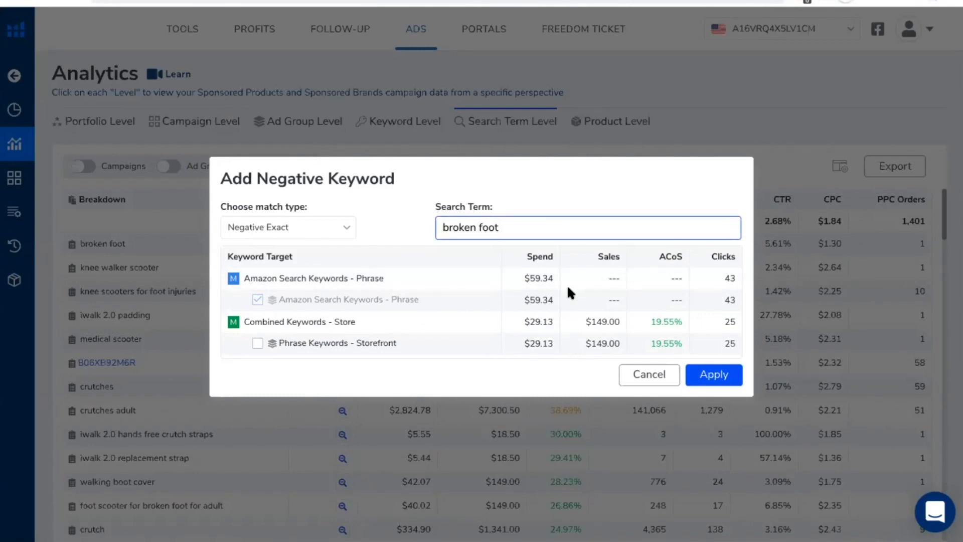
mouse_move(240, 299)
left_click(647, 375)
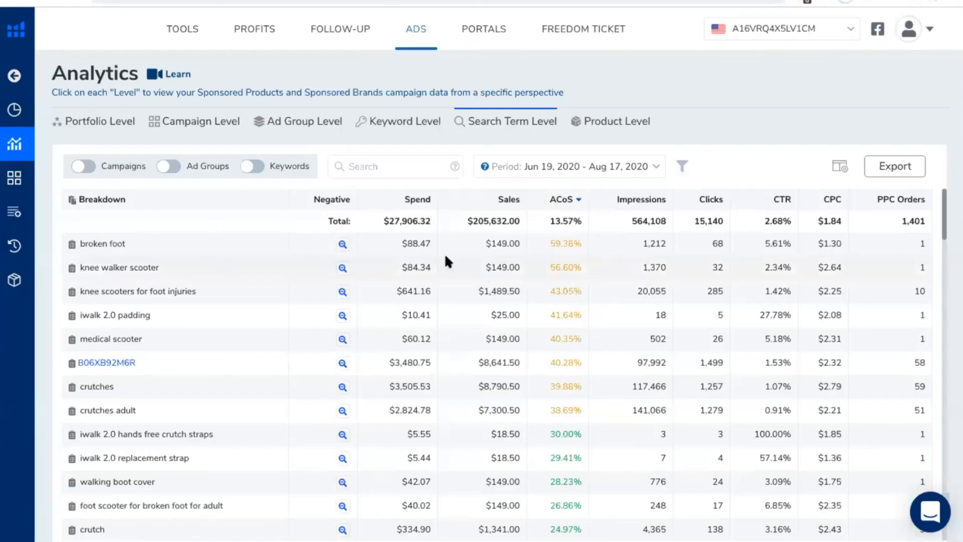
Add "knee walker scooter" as a Negative Exact keyword to the Phrase Keywords - Storefront ad group of Combined Keywords - Store
left_click(343, 268)
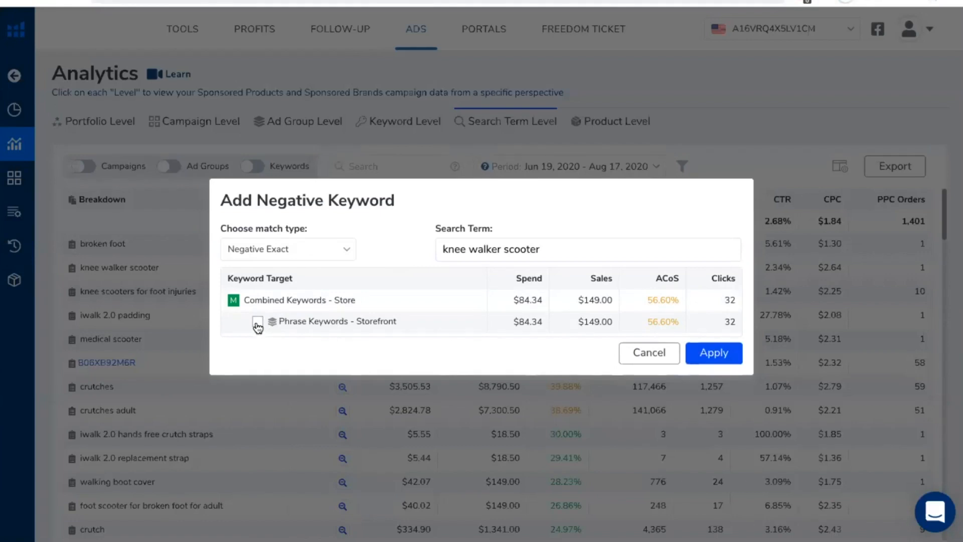
left_click(719, 353)
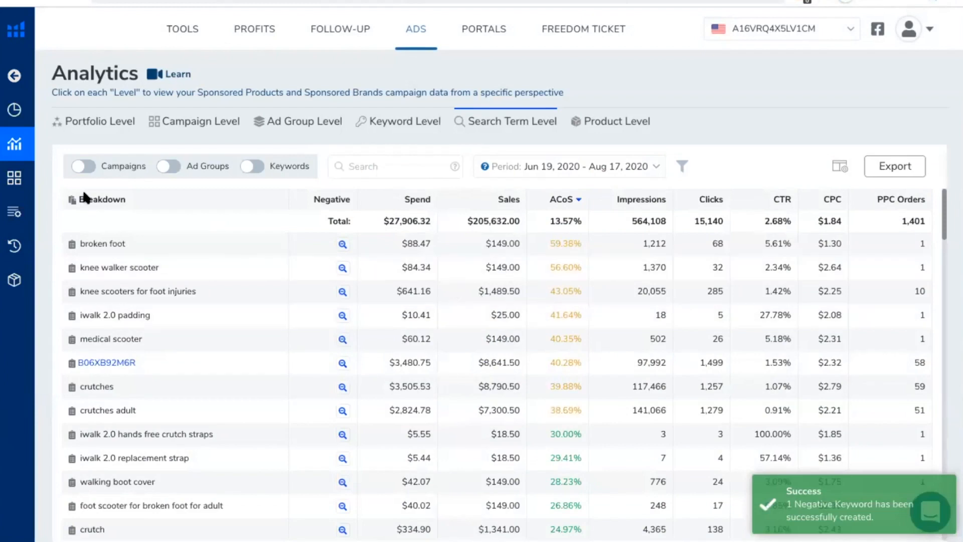
Break the search terms down by campaigns and compare the ACoS of the campaigns listed under "crutches"
left_click(78, 170)
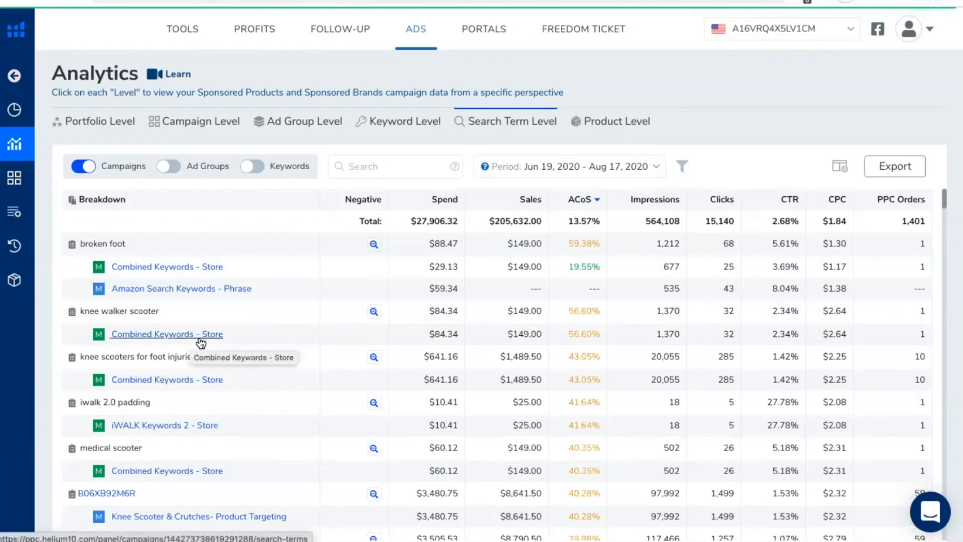
scroll(528, 364, "down", 3)
scroll(530, 370, "down", 2)
scroll(530, 369, "down", 2)
scroll(530, 370, "up", 3)
scroll(531, 370, "down", 2)
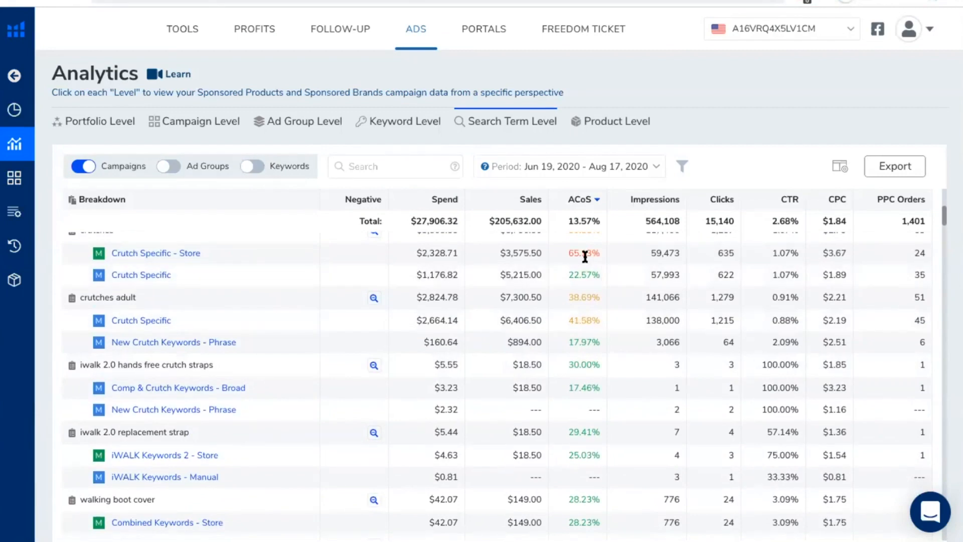
scroll(585, 256, "up", 1)
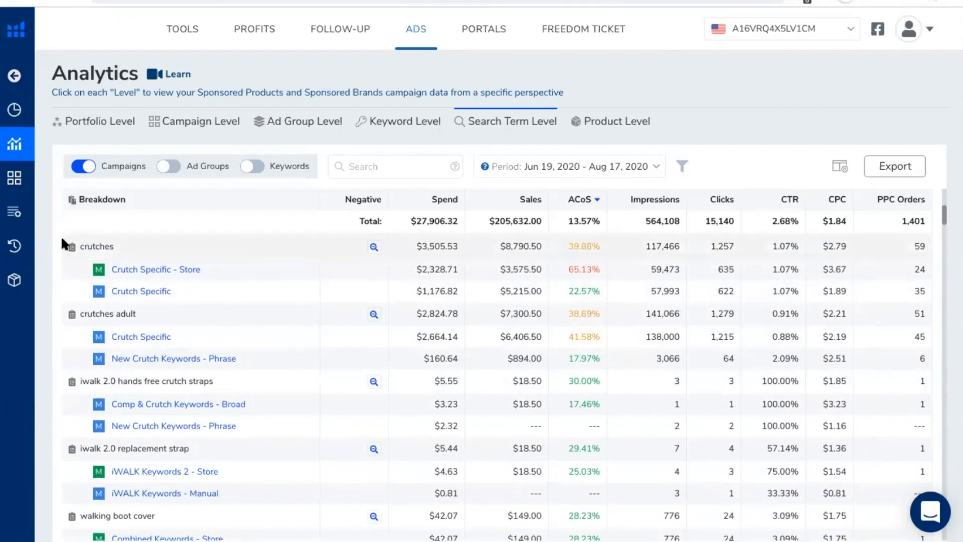
Inspect the negative keyword targets for "crutches" without adding any, and turn the campaigns breakdown off
left_click(374, 247)
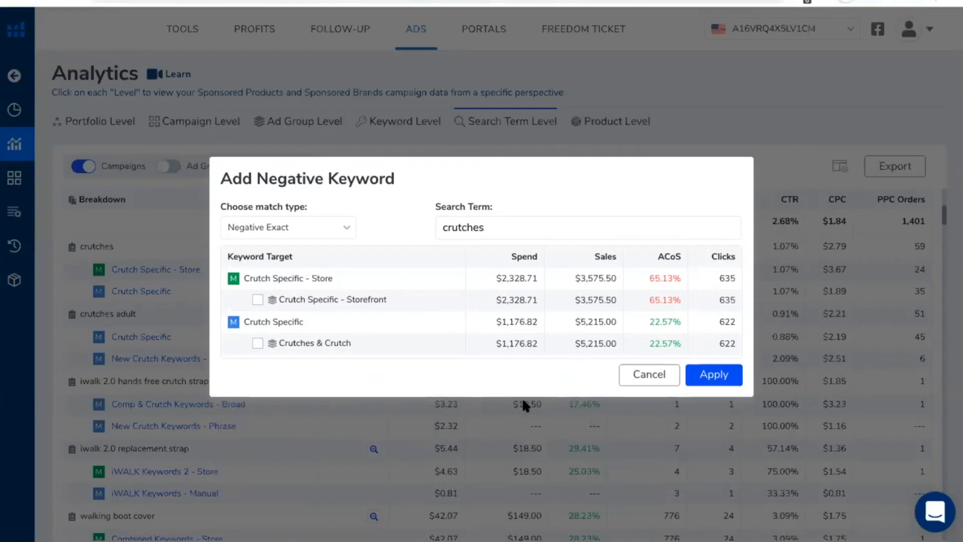
left_click(650, 380)
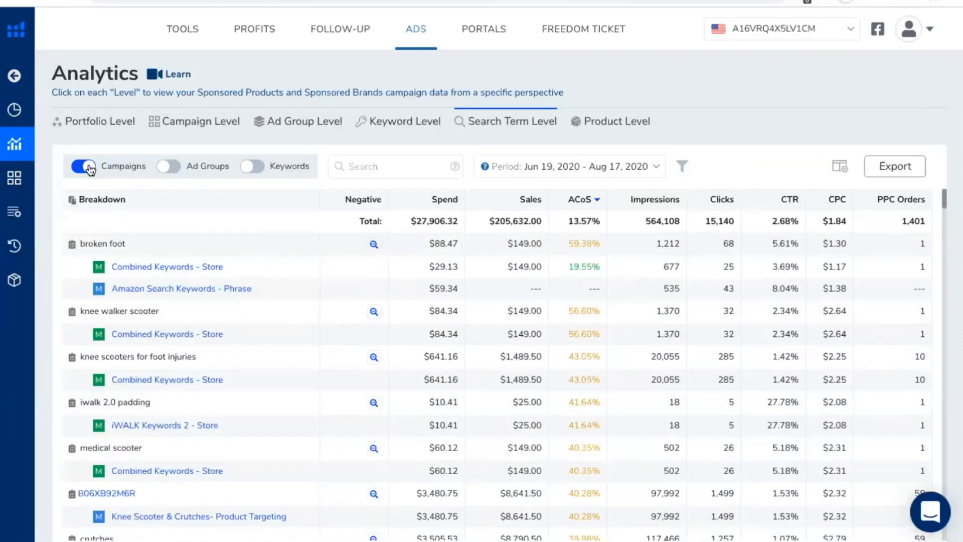
left_click(89, 164)
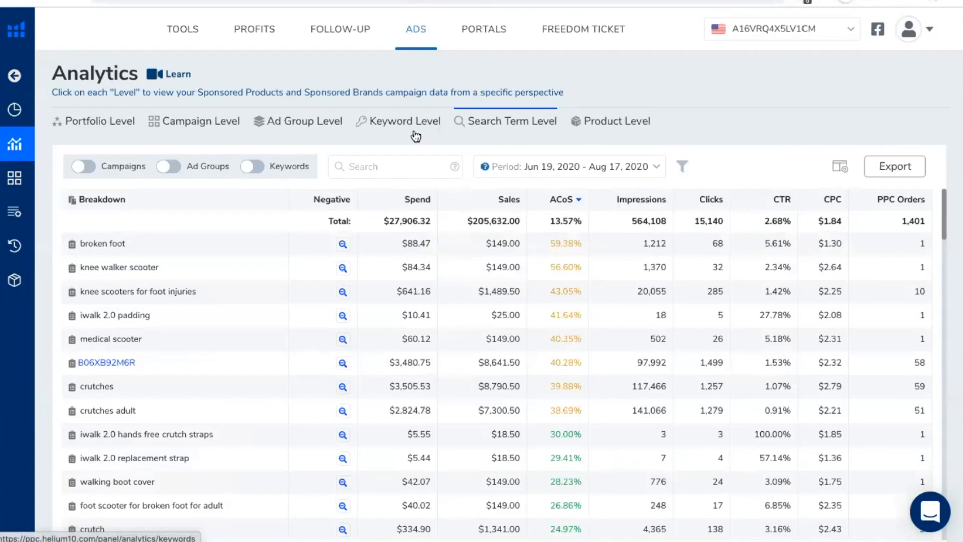
Search the search terms for "B0" to list the ASINs, and scan their spend, sales and ACoS
left_click(391, 169)
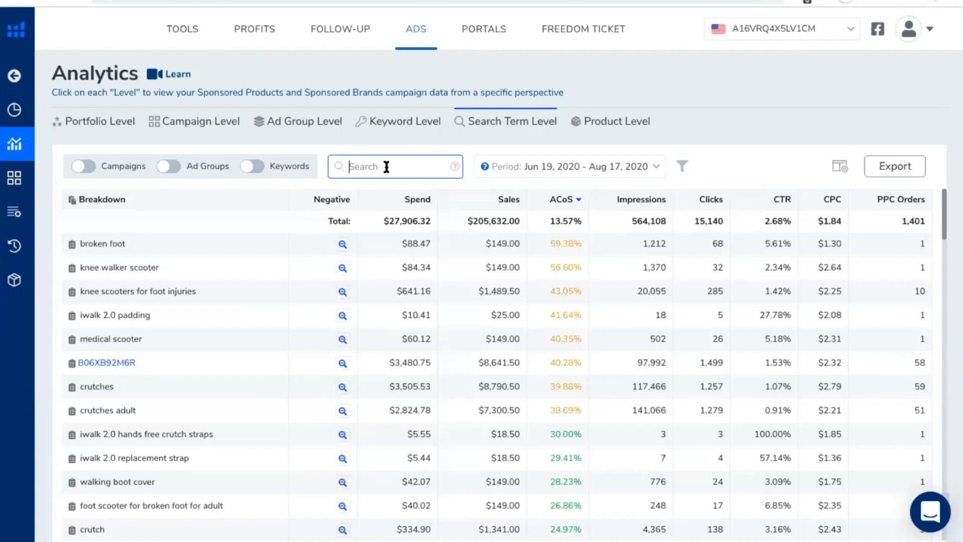
type("B0")
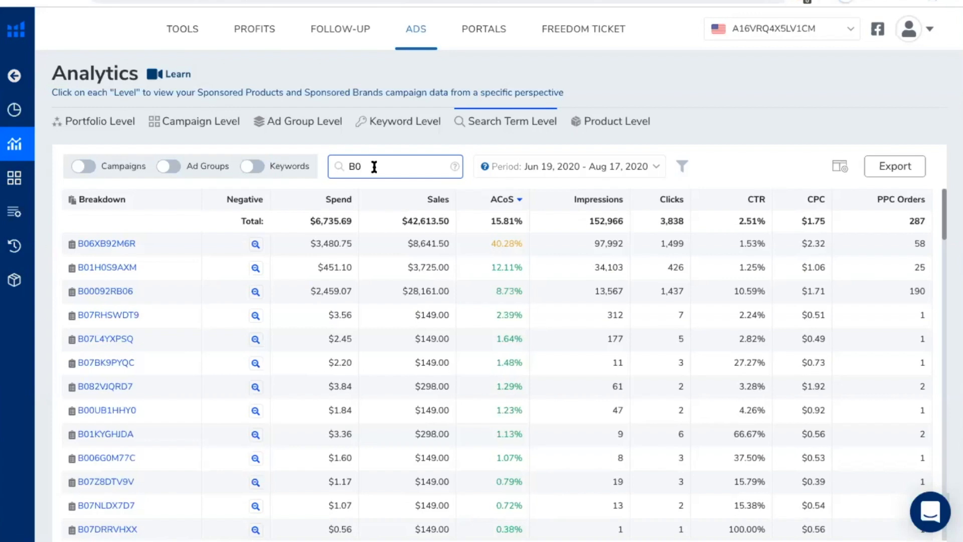
scroll(146, 438, "down", 5)
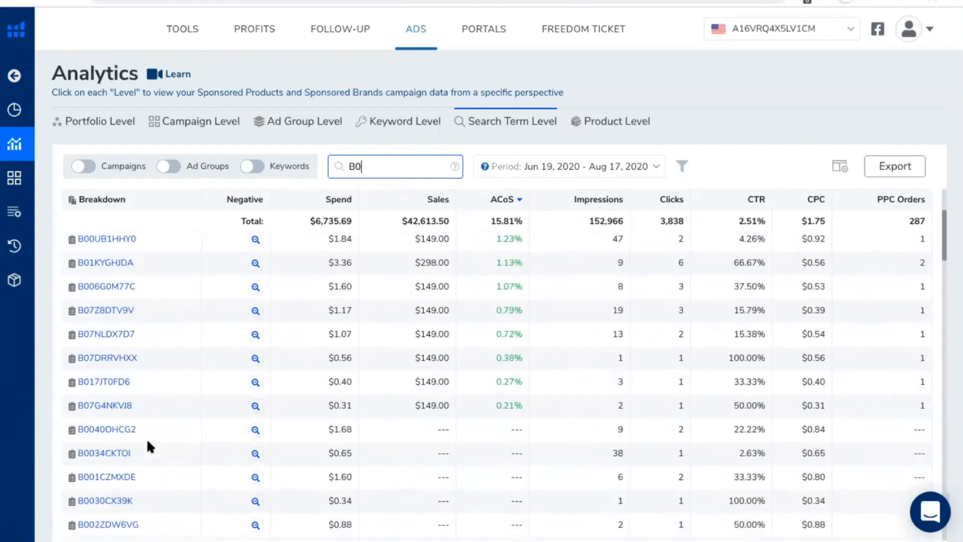
scroll(157, 432, "down", 8)
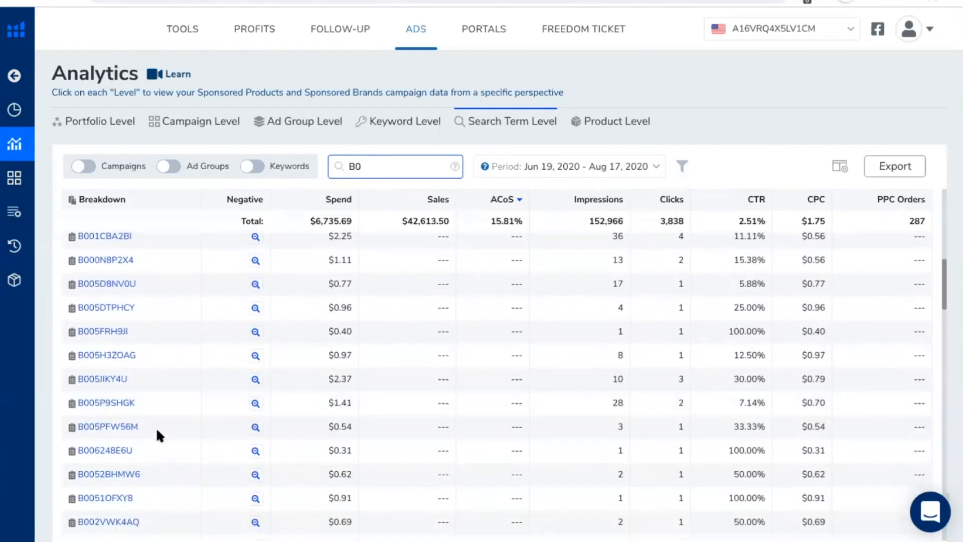
scroll(157, 431, "down", 5)
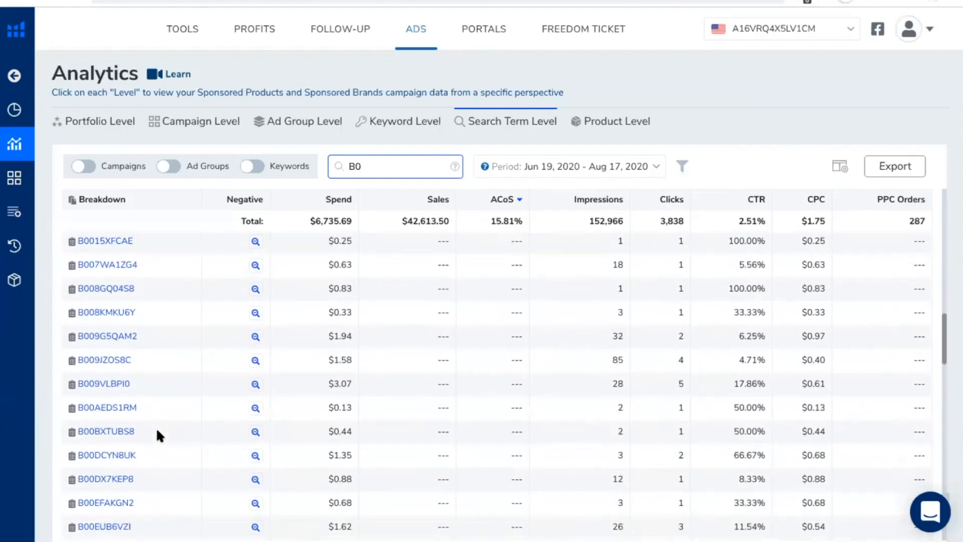
scroll(159, 437, "up", 15)
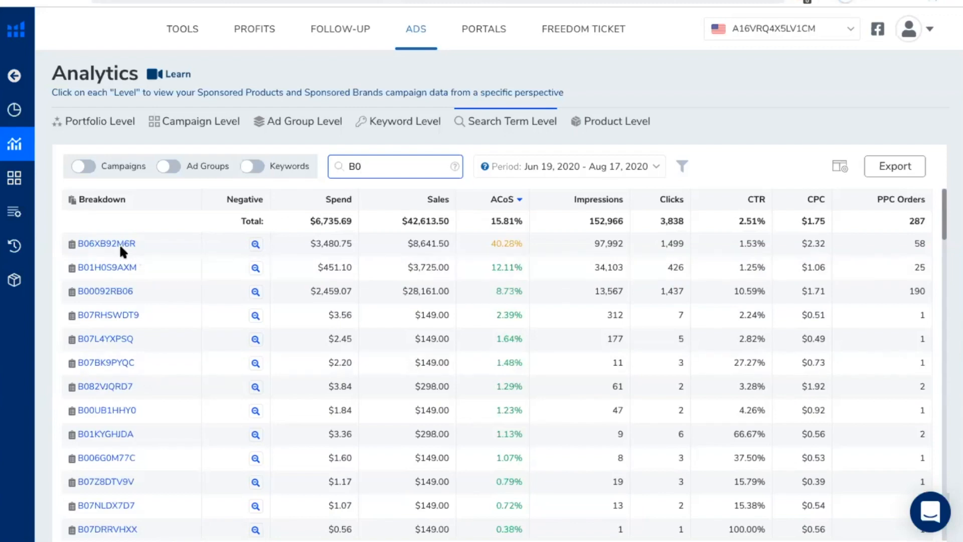
Break the ASIN search terms down by campaigns and open the Amazon product page of B01H0S9AXM
left_click(83, 166)
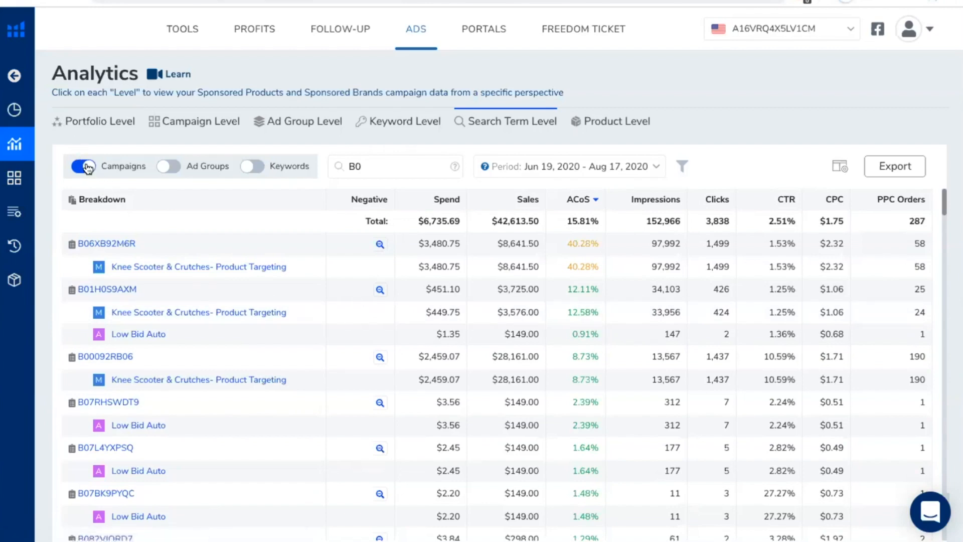
left_click(120, 290)
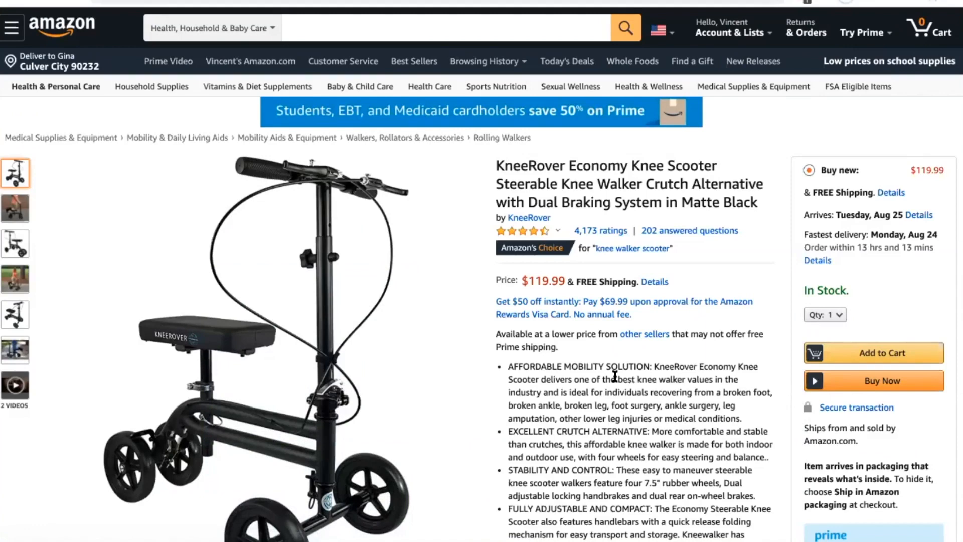
Examine the KneeRover Economy Knee Scooter page on Amazon for the sponsored placements where competing products appear
scroll(615, 376, "down", 5)
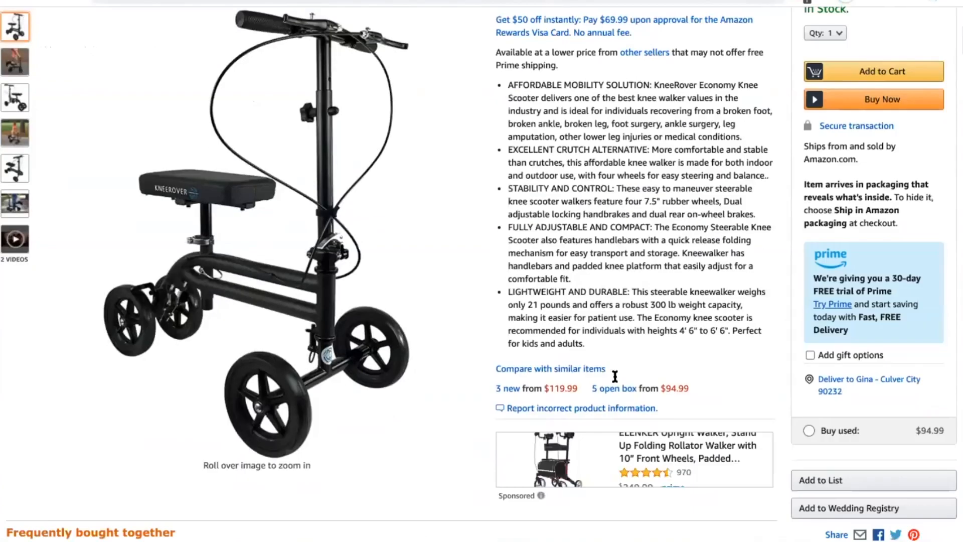
scroll(615, 375, "down", 9)
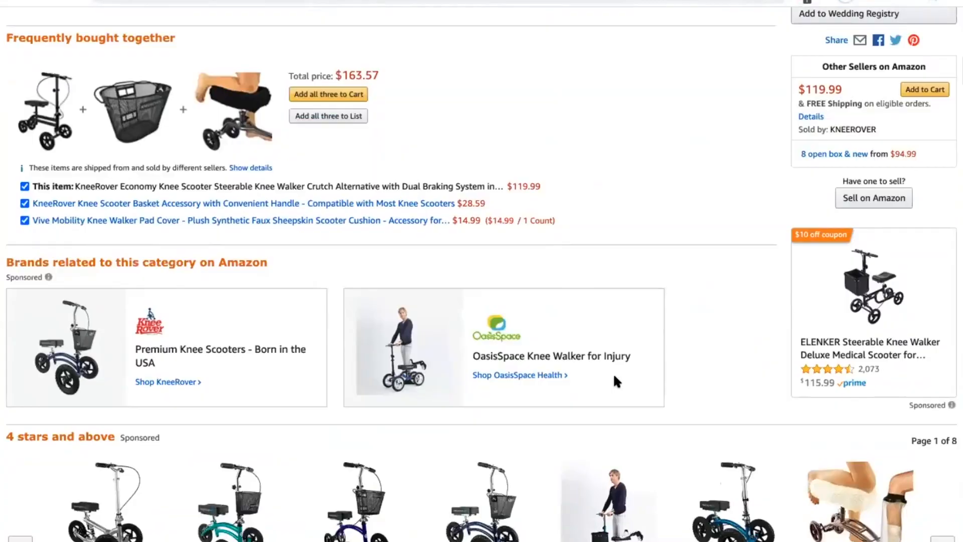
scroll(614, 376, "down", 10)
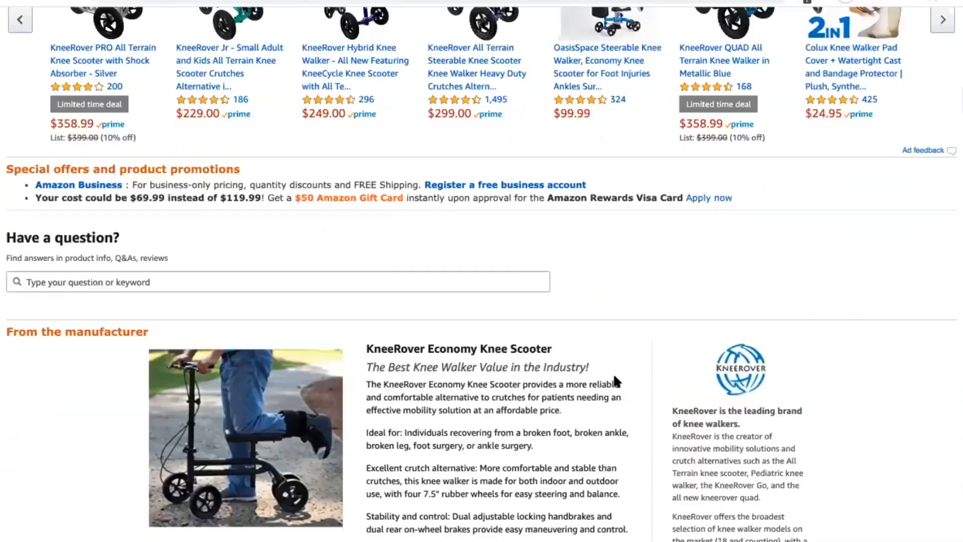
scroll(615, 376, "down", 15)
scroll(614, 377, "down", 8)
scroll(615, 379, "up", 11)
scroll(617, 382, "up", 20)
scroll(617, 383, "down", 5)
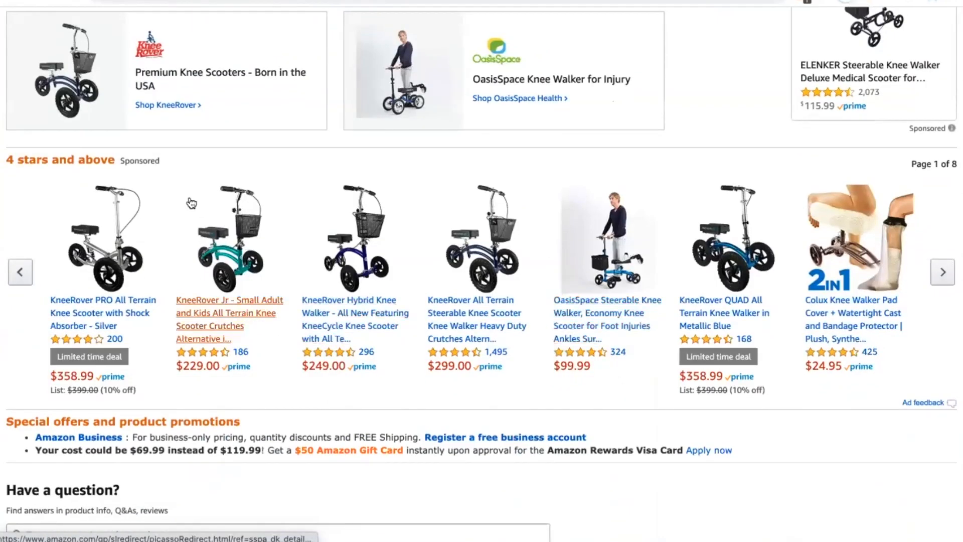
Browse the "4 stars and above" sponsored products on the scooter's page and move to their second page
left_click(20, 274)
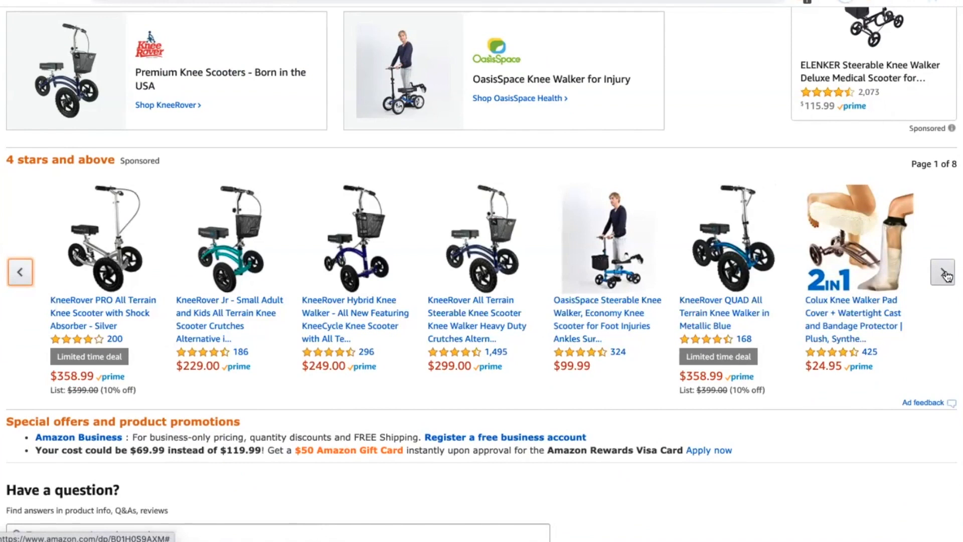
scroll(719, 313, "up", 2)
left_click(719, 314)
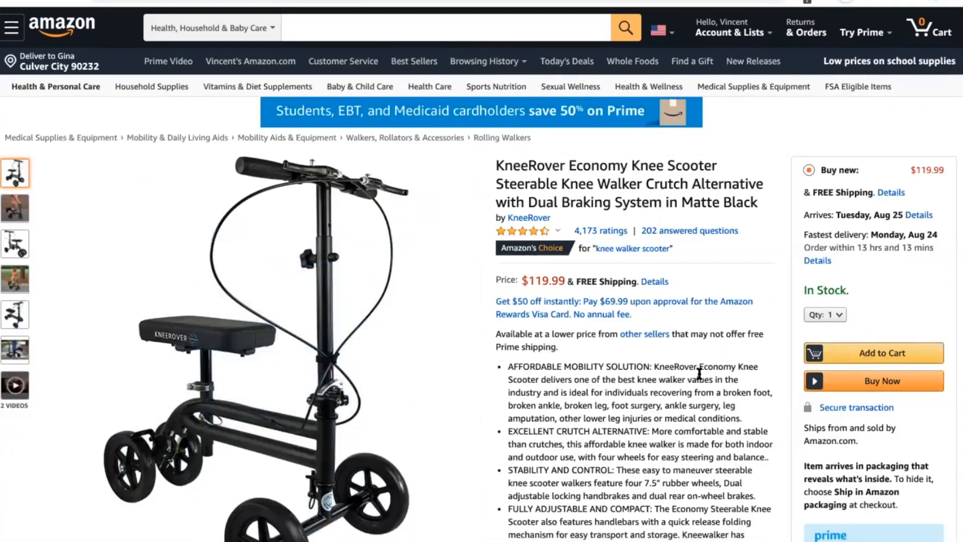
scroll(699, 374, "down", 2)
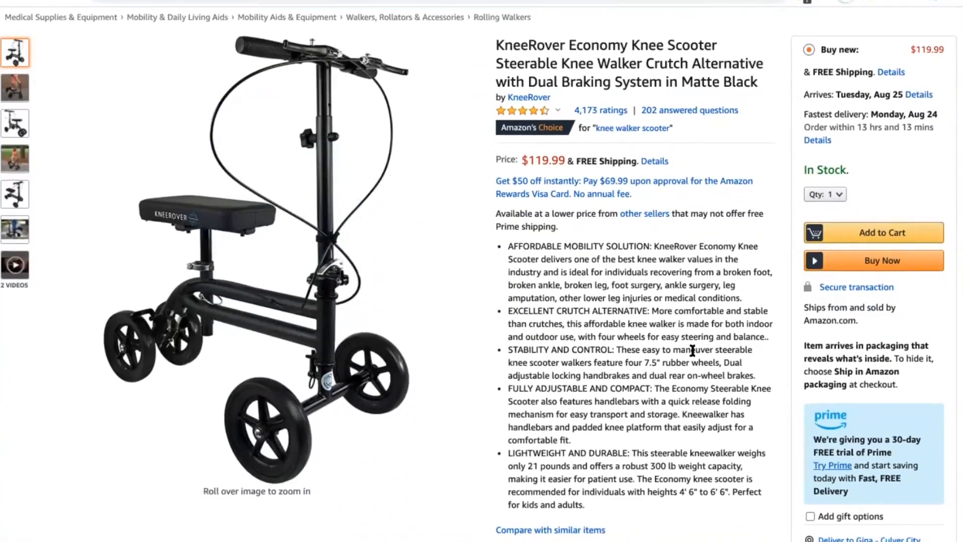
scroll(692, 352, "down", 11)
scroll(693, 355, "down", 3)
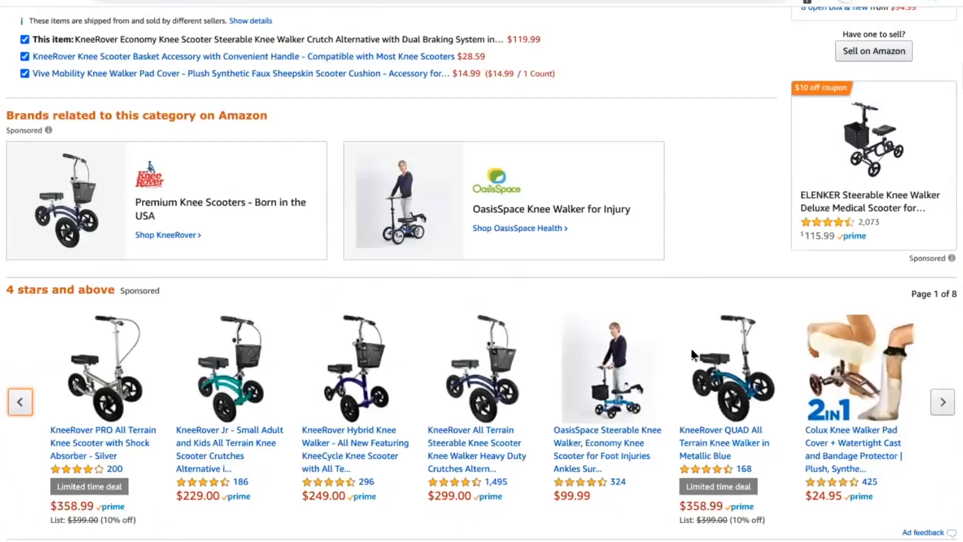
left_click(947, 346)
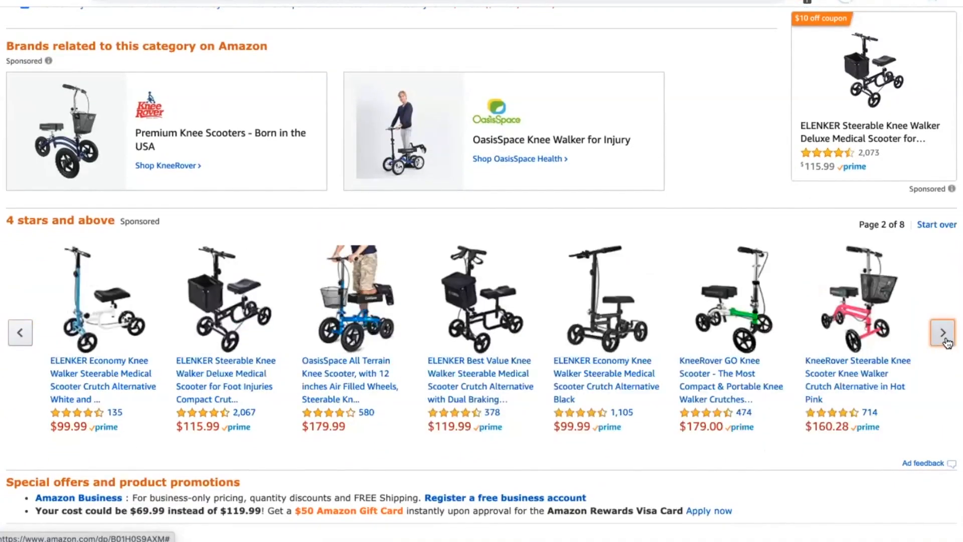
Page through the "4 stars and above" sponsored products to page 7, and return to the start of the scooter's product page
left_click(944, 333)
left_click(943, 332)
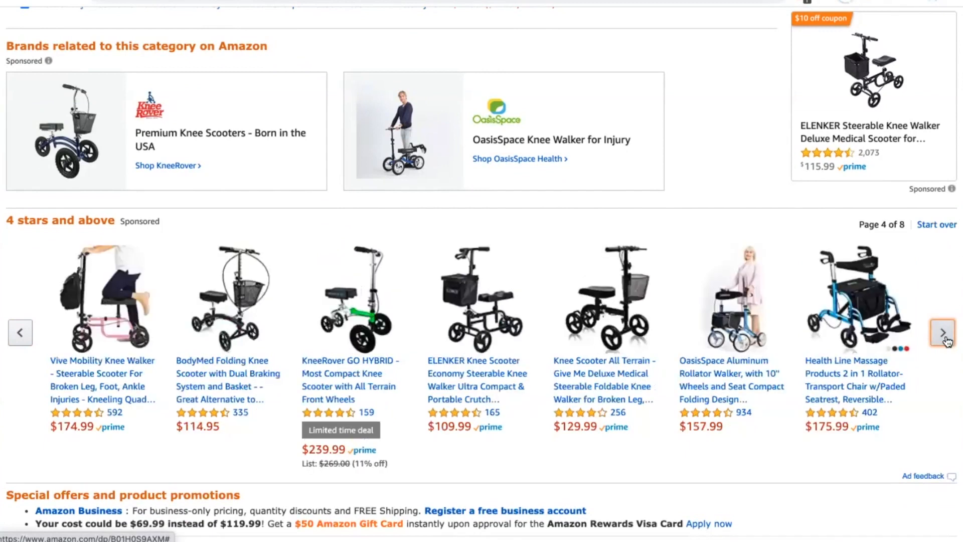
left_click(943, 333)
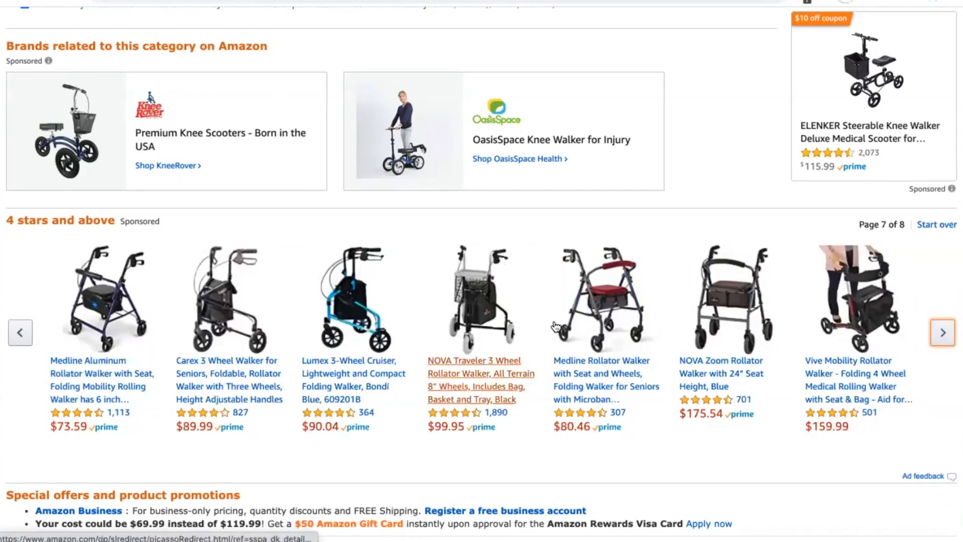
scroll(585, 359, "up", 15)
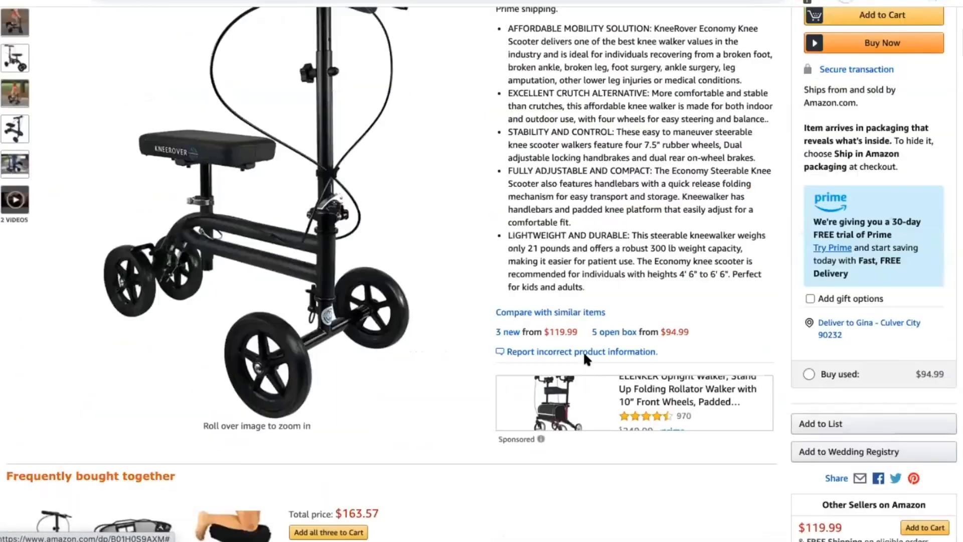
scroll(583, 351, "up", 4)
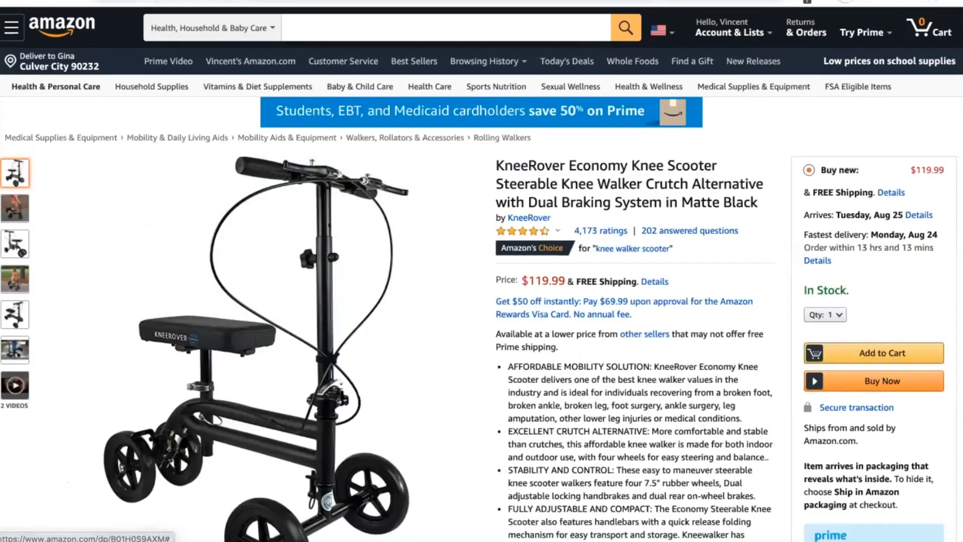
Back in Helium 10 Ads Analytics, turn off the campaign breakdown and clear the "B0" search from the search terms
left_click(215, 1)
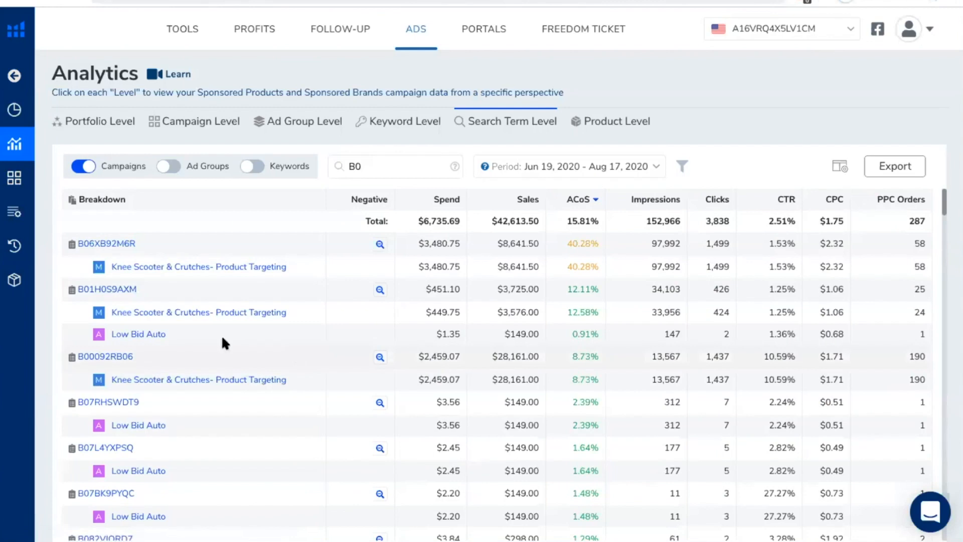
left_click(87, 168)
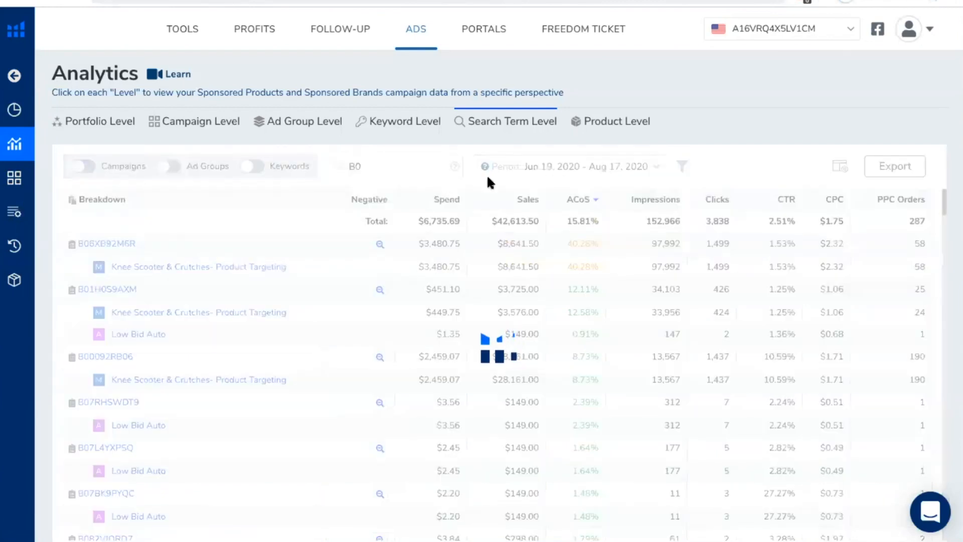
left_click(378, 170)
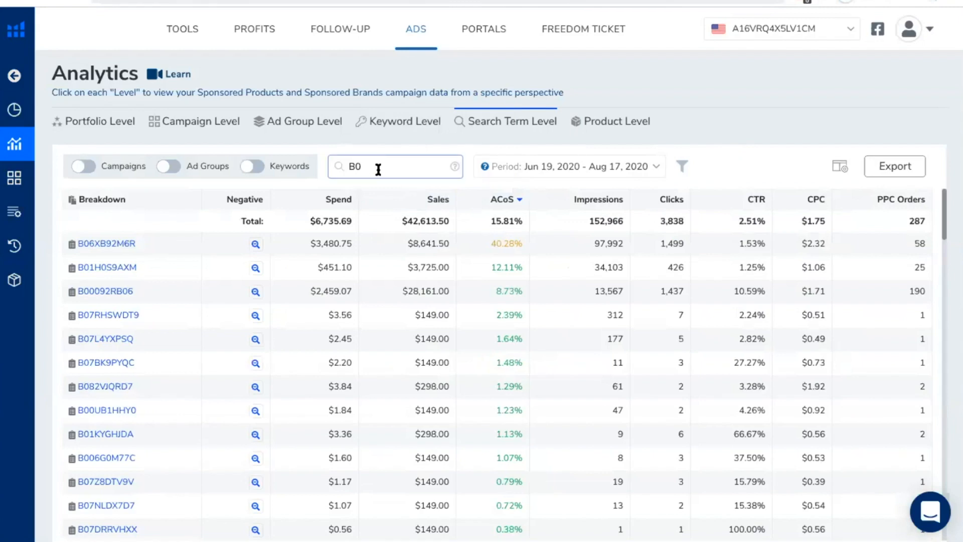
key("Return")
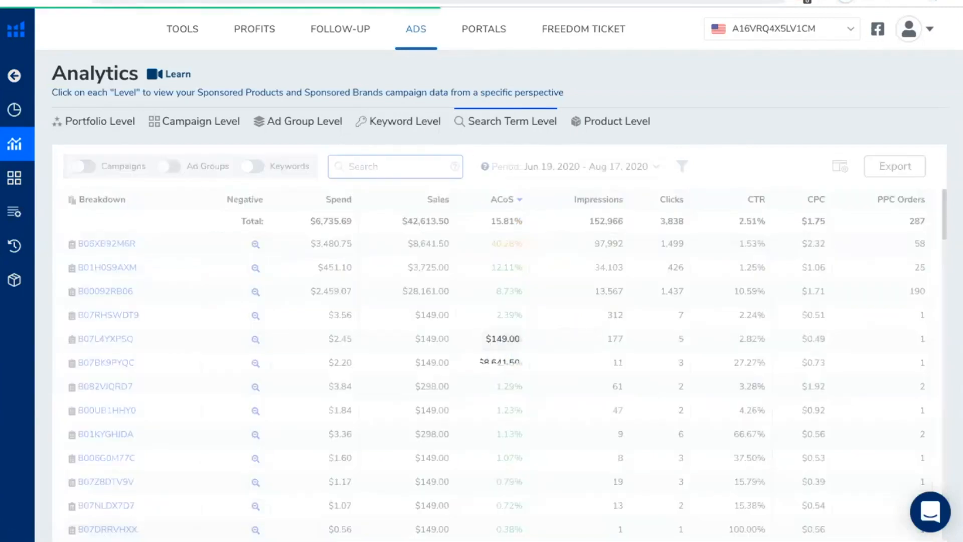